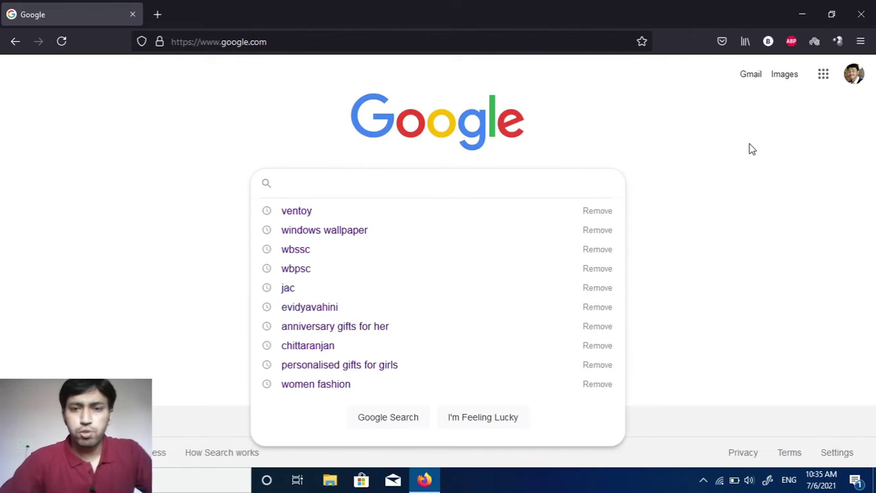
- Search Google for ventoy and open the official Ventoy website from the results
click(751, 149)
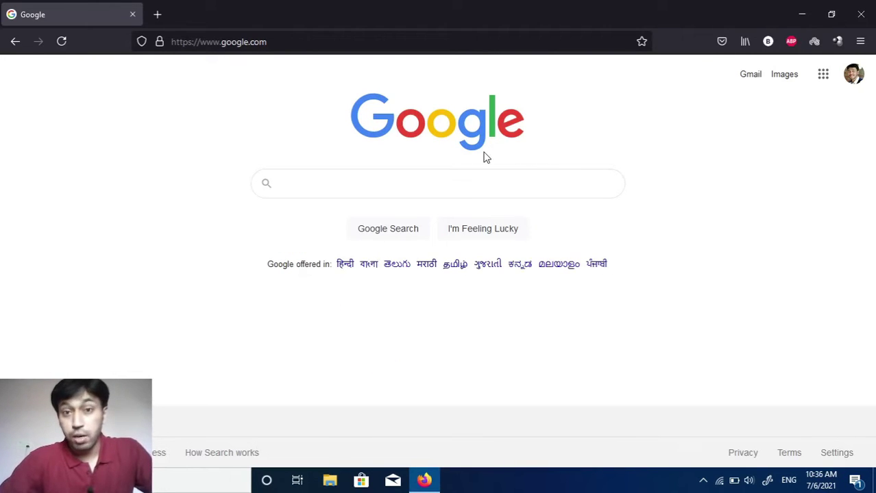
click(372, 189)
text(ventoy)
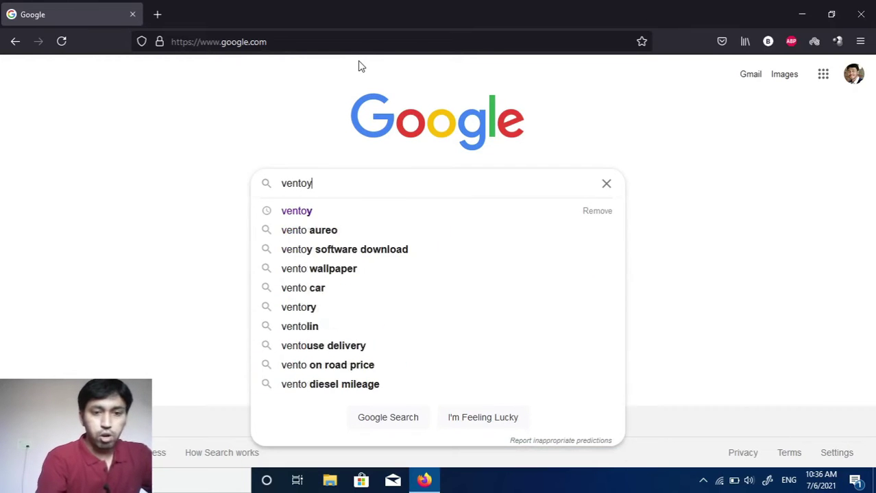
key(Return)
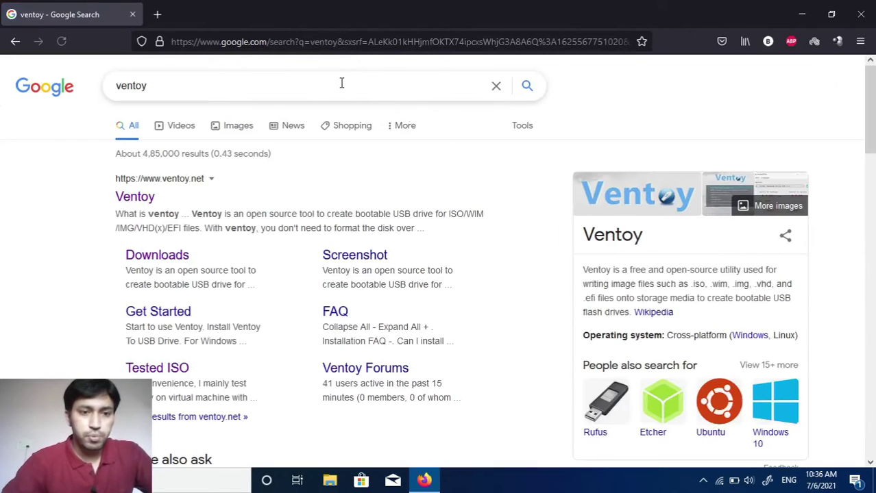
click(133, 199)
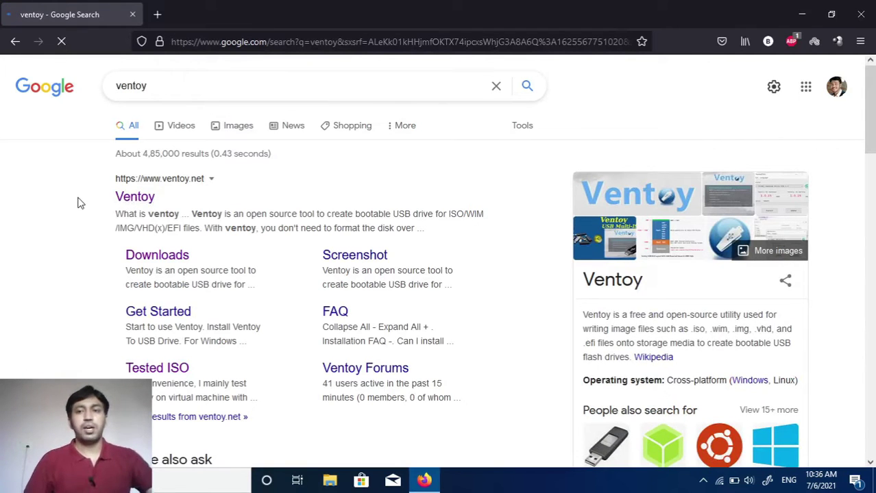
click(702, 481)
click(703, 482)
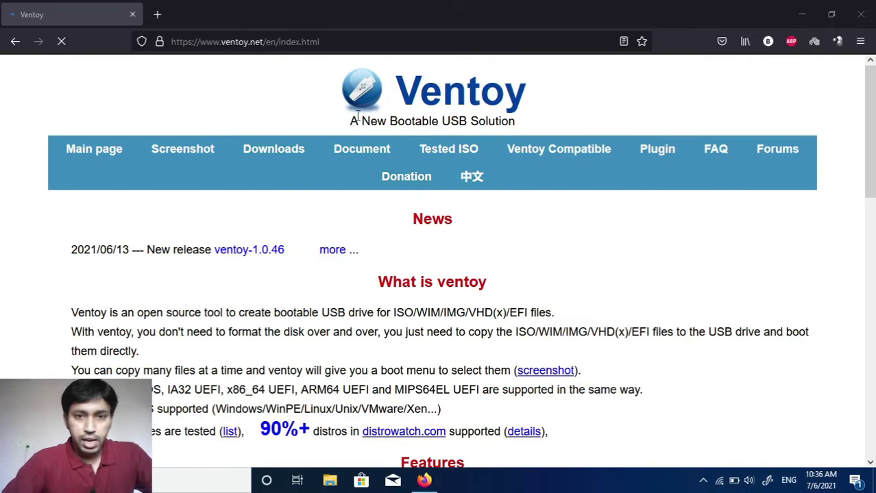
- Read through the introduction and the Features list on the Ventoy main page
scroll(327, 253, down, 1)
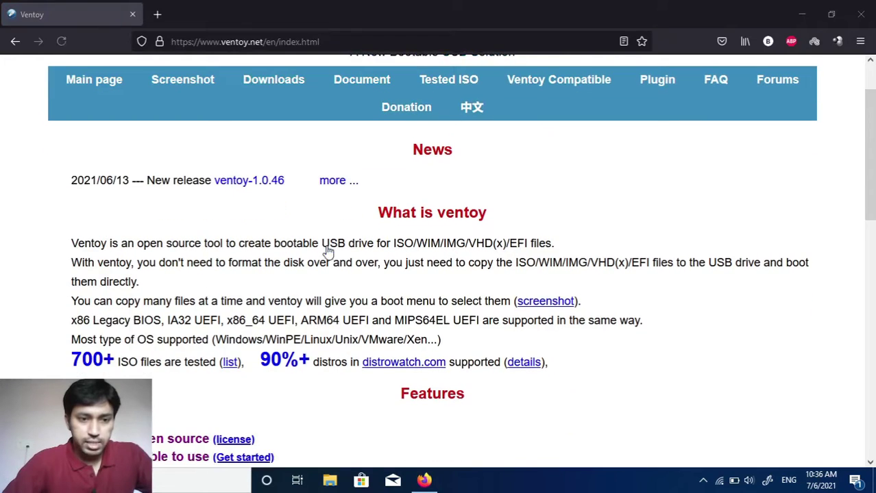
scroll(408, 239, down, 1)
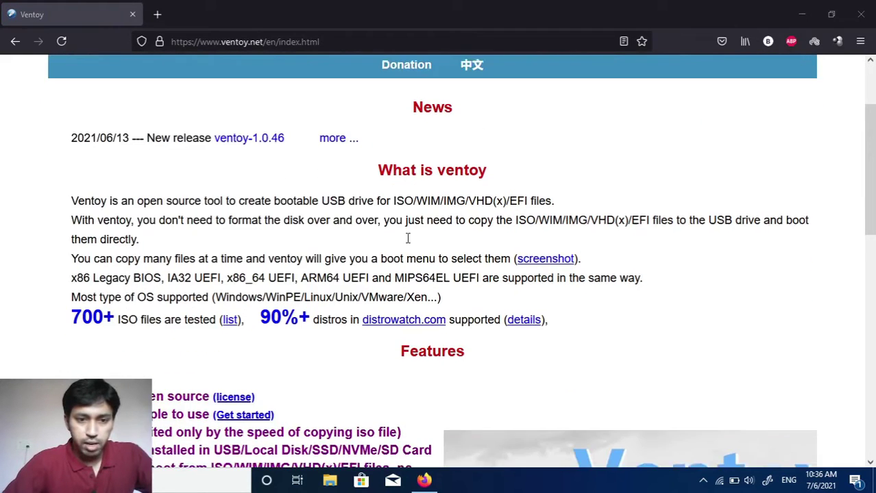
scroll(411, 206, down, 4)
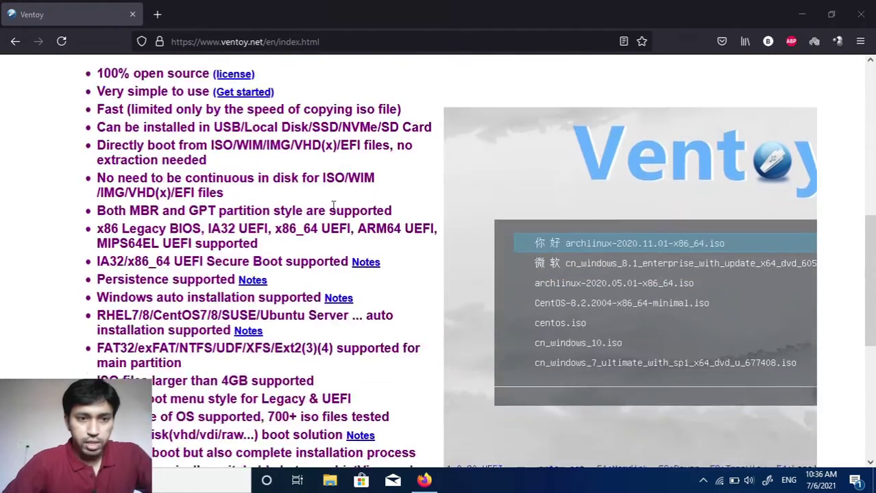
scroll(420, 212, up, 1)
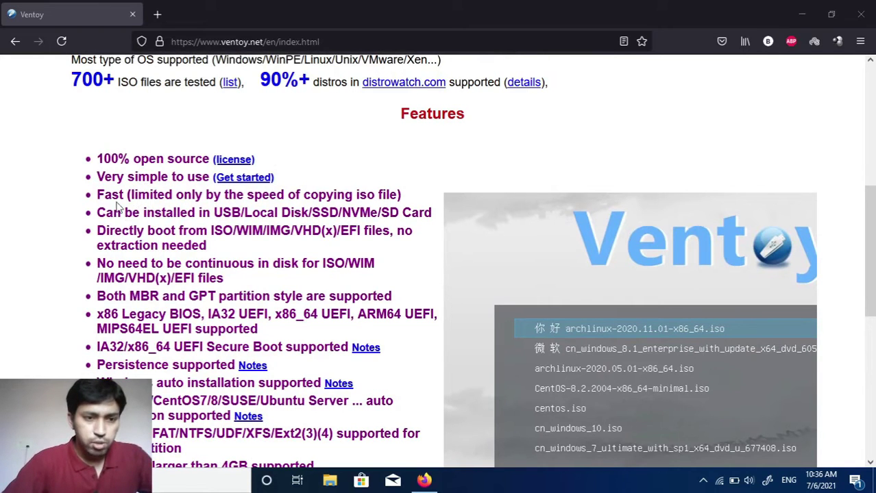
scroll(141, 216, down, 2)
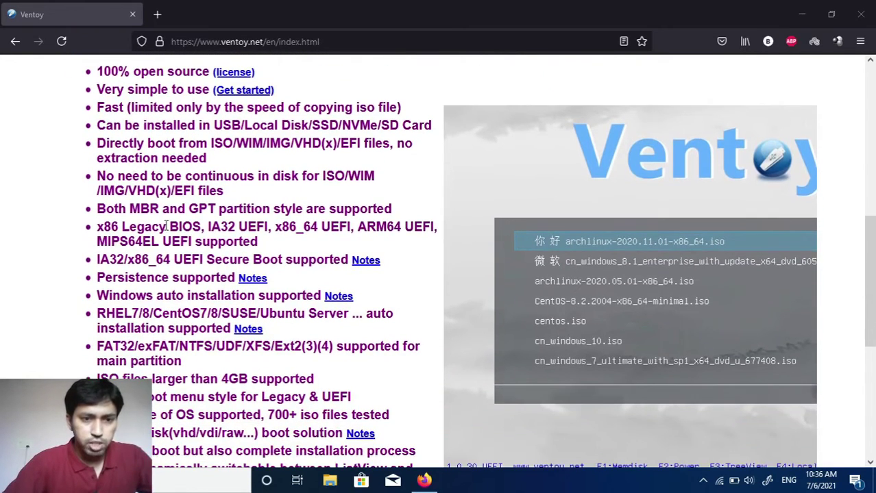
scroll(167, 226, down, 2)
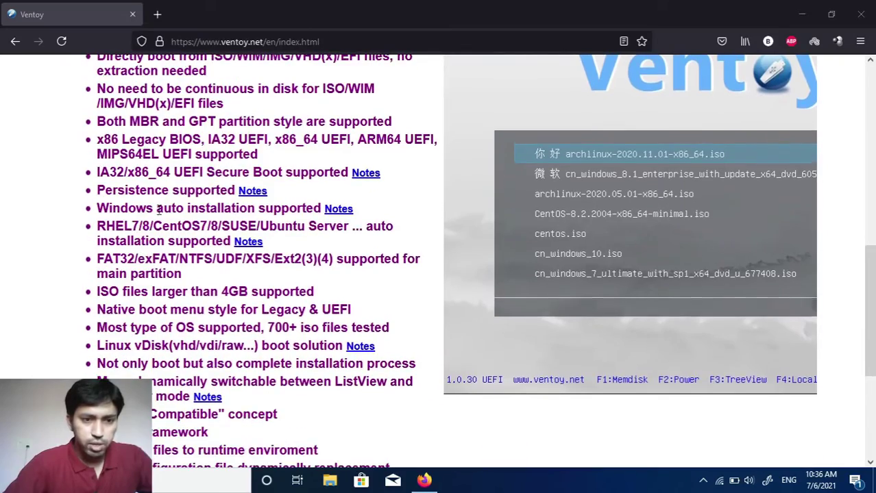
scroll(159, 211, down, 5)
scroll(185, 226, up, 6)
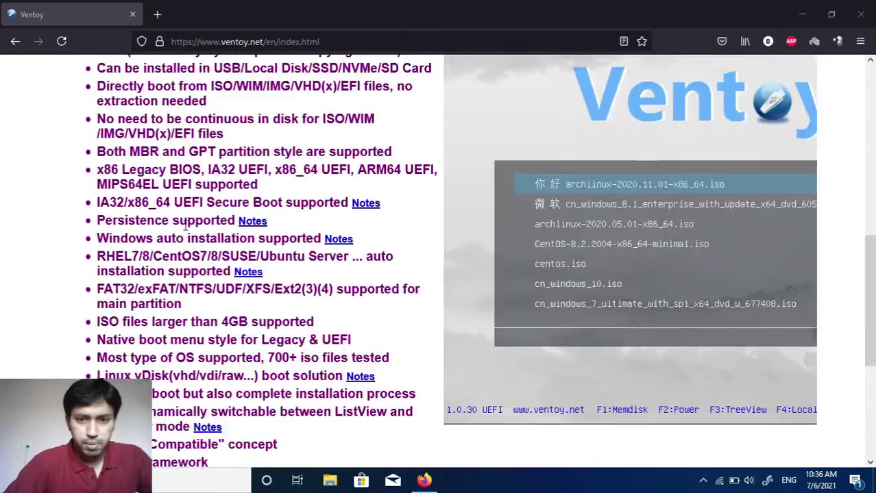
scroll(185, 226, up, 12)
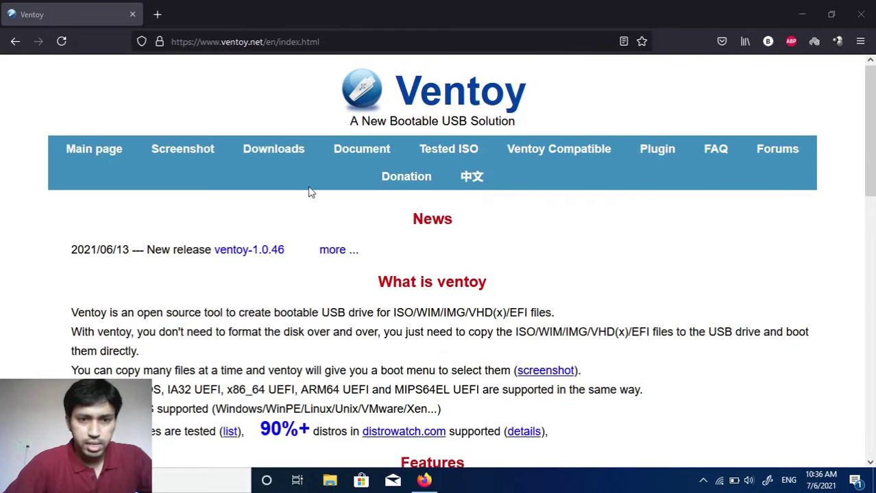
- Open the Tested ISO page and examine the supported Windows, Linux, Unix and other systems and the tested image files
click(442, 156)
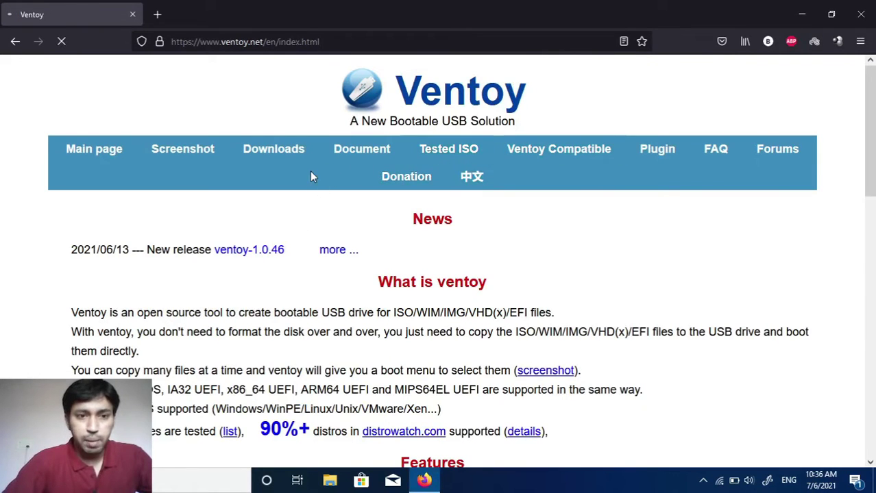
scroll(530, 209, down, 4)
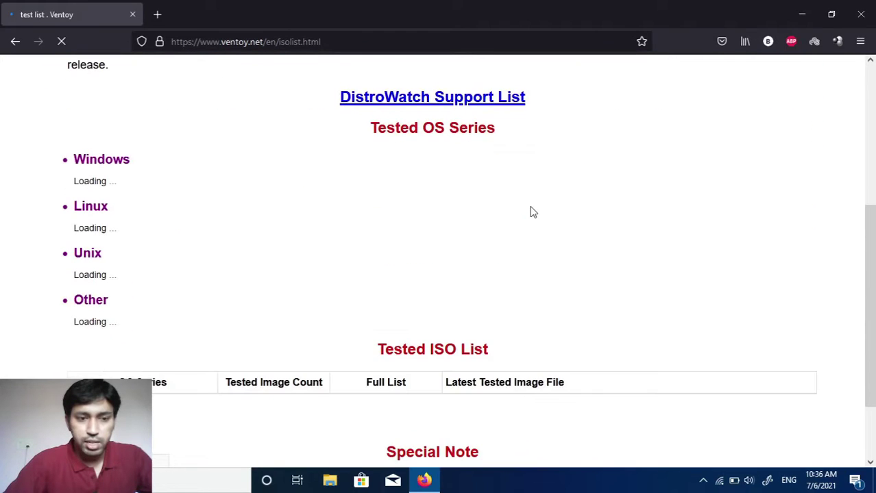
scroll(439, 171, down, 3)
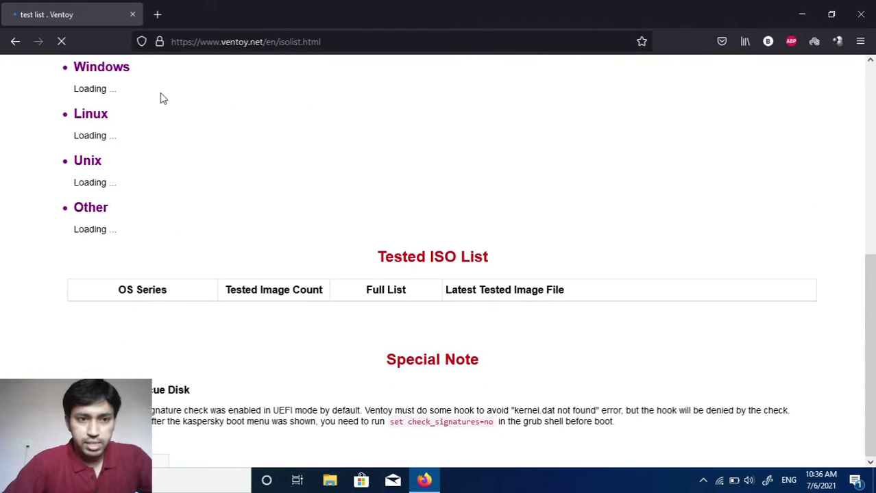
scroll(162, 97, up, 1)
scroll(140, 221, down, 1)
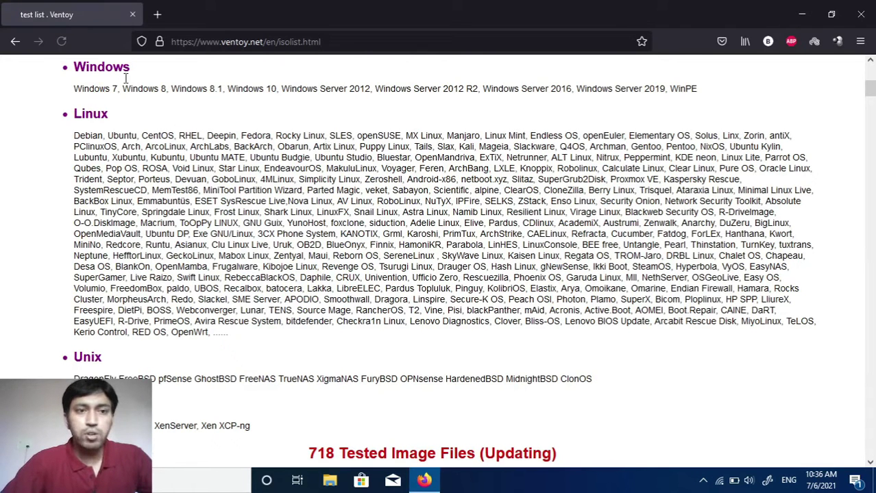
scroll(131, 89, up, 1)
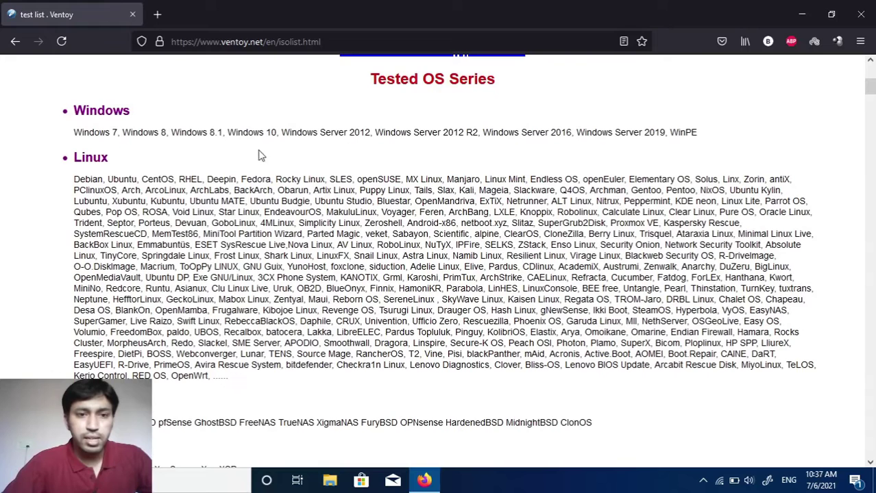
scroll(127, 118, down, 1)
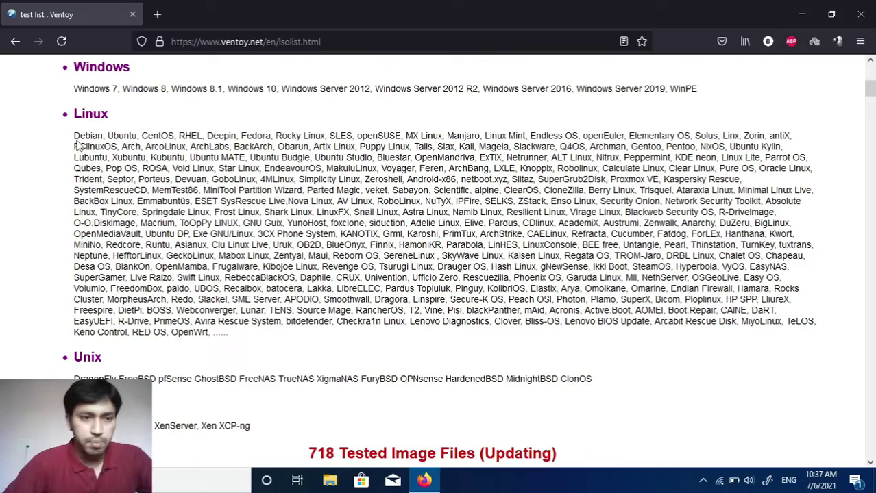
scroll(80, 148, down, 2)
scroll(327, 358, down, 3)
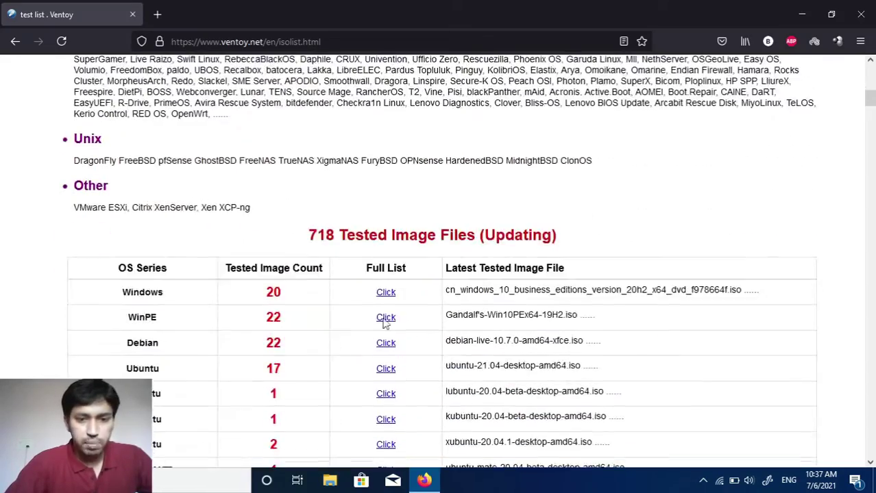
scroll(103, 215, down, 2)
scroll(220, 227, up, 10)
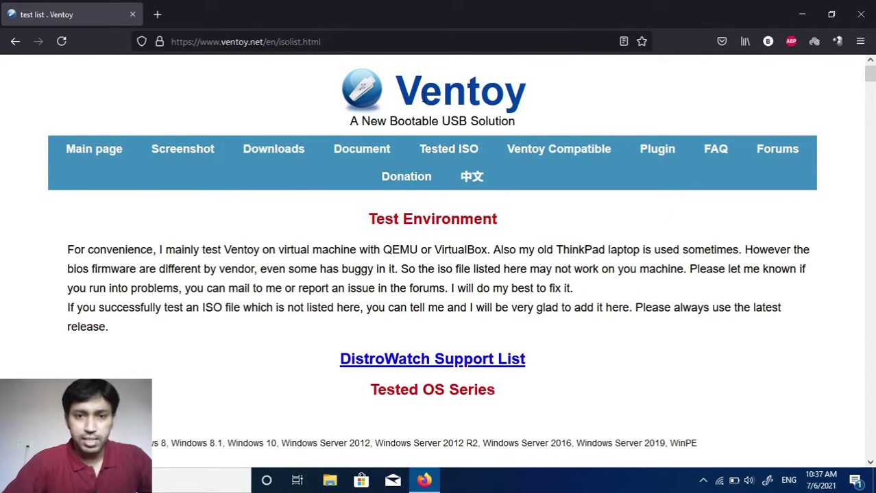
- Go to Ventoy's Downloads page and follow the ventoy-1.0.46-windows.zip link to its GitHub releases page
click(276, 155)
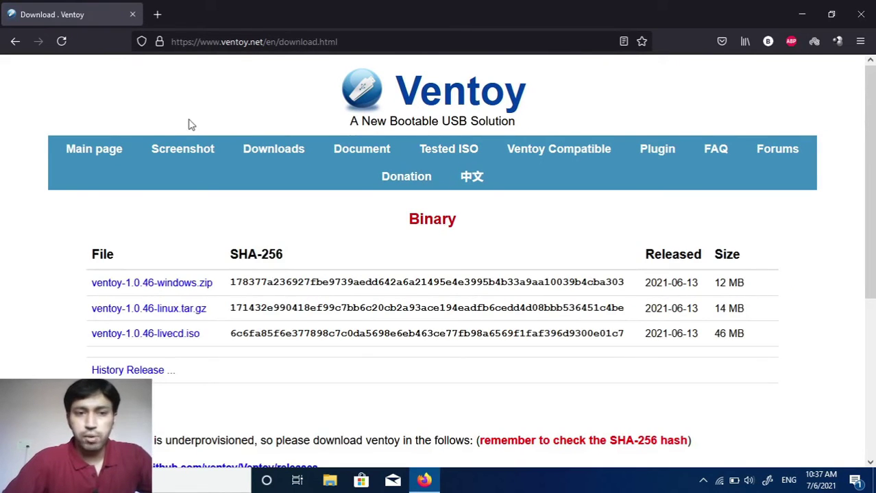
scroll(298, 181, down, 1)
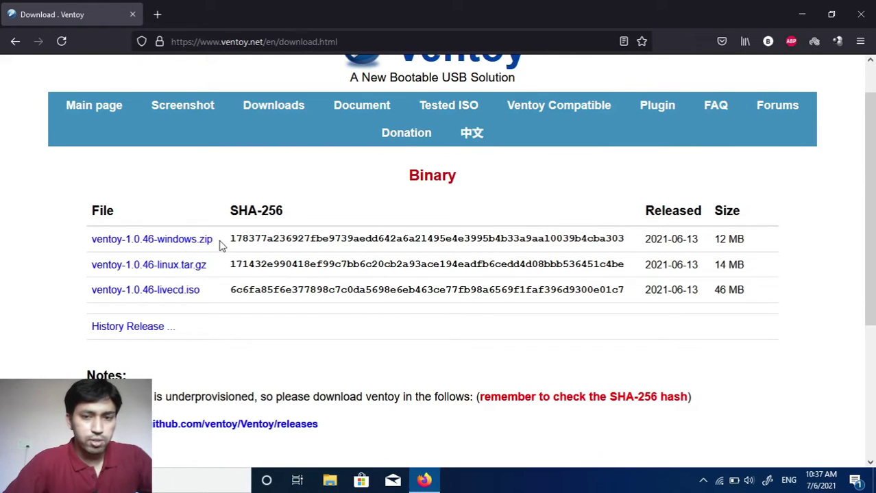
click(170, 245)
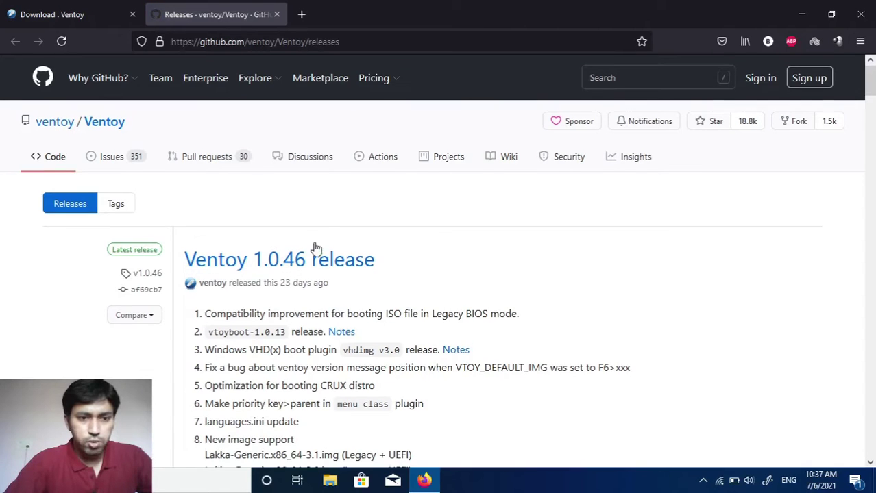
- Try to download ventoy-1.0.46-windows.zip from the assets of the Ventoy 1.0.46 release
scroll(274, 236, down, 1)
scroll(496, 216, down, 3)
scroll(504, 215, down, 5)
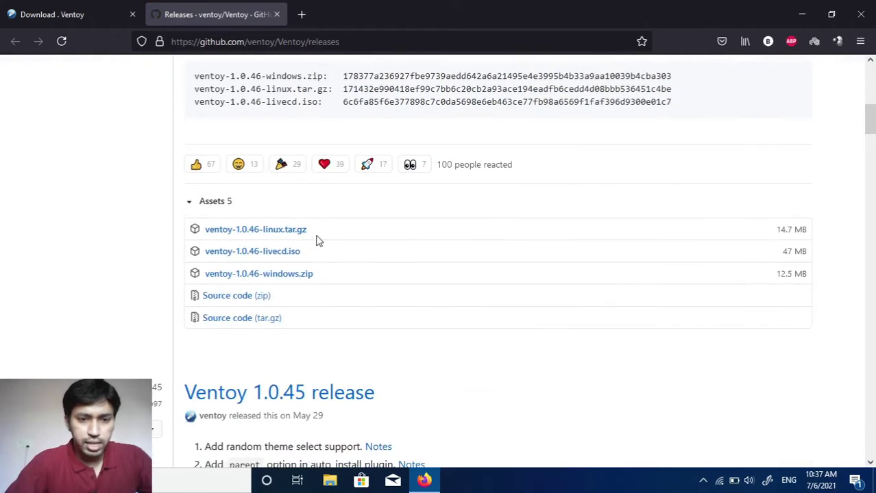
click(280, 280)
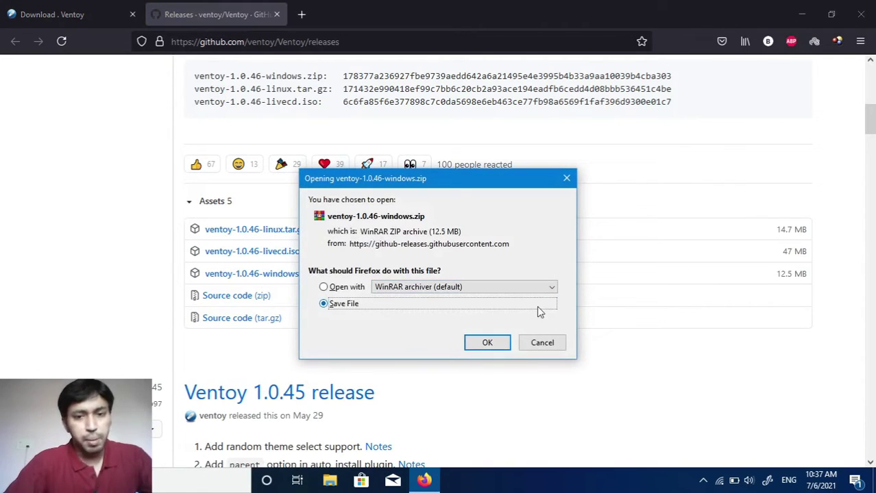
click(542, 344)
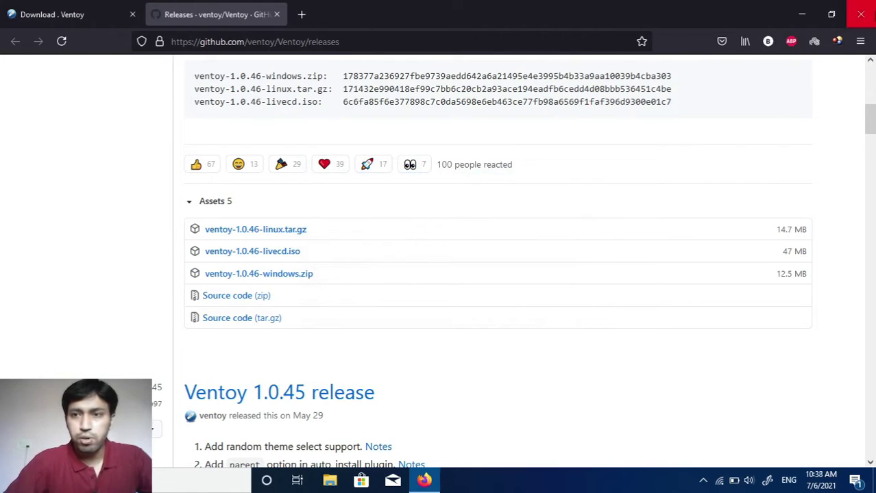
- Close the browser with all its tabs and extract ventoy-1.0.46-windows.zip directly onto the desktop
click(860, 15)
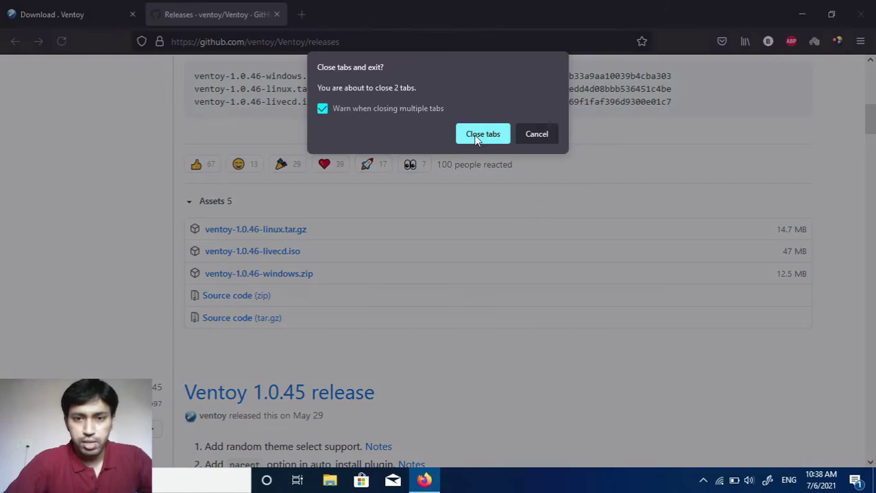
click(476, 135)
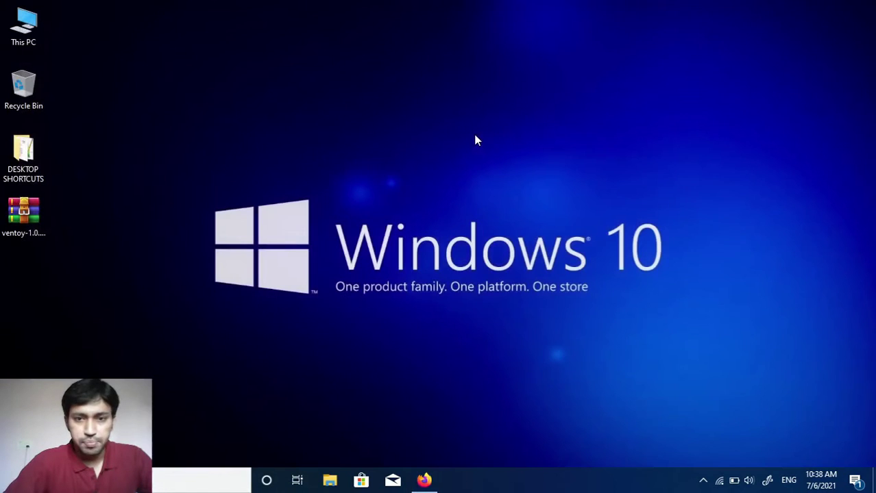
click(26, 226)
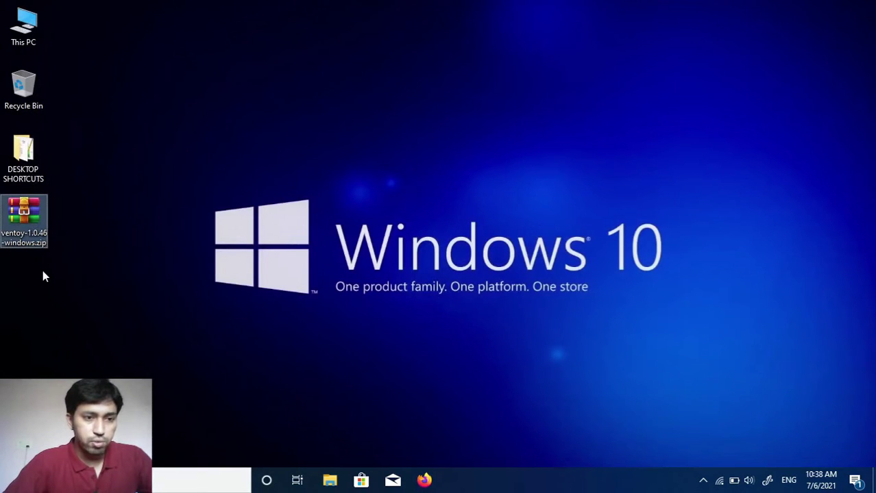
click(159, 186)
click(29, 234)
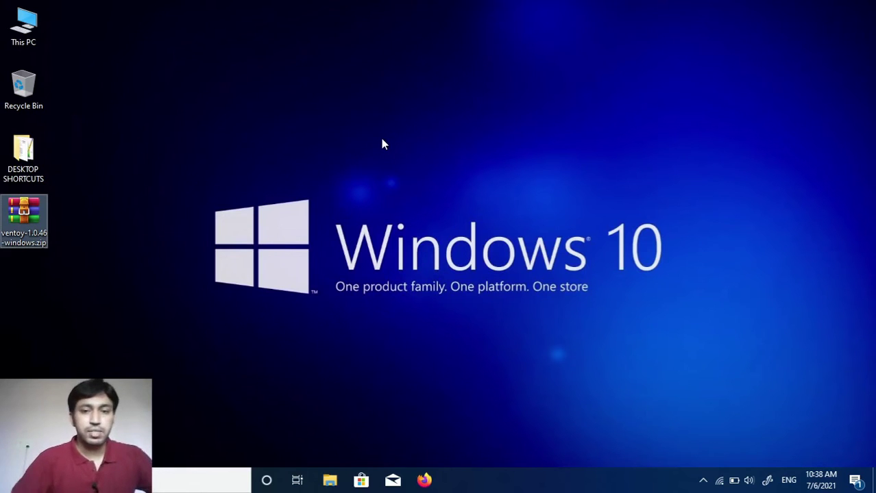
right_click(24, 219)
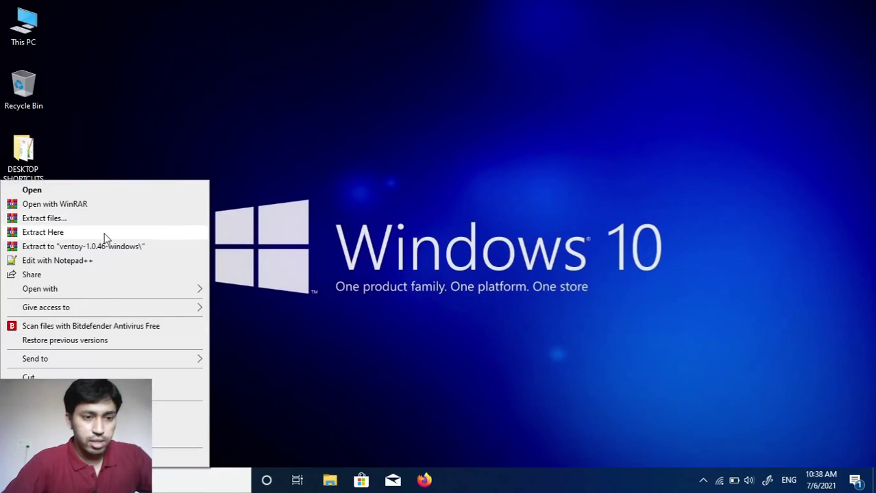
click(42, 233)
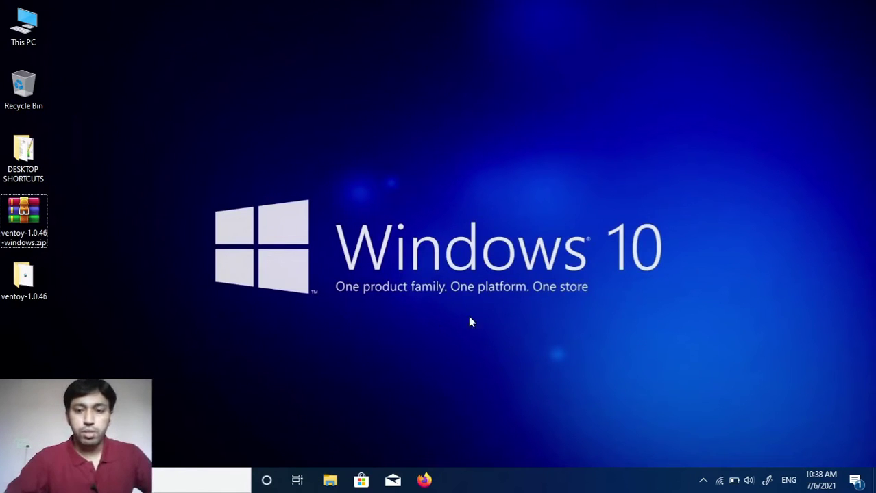
- Open This PC from the desktop to view the connected drives
click(703, 481)
click(695, 357)
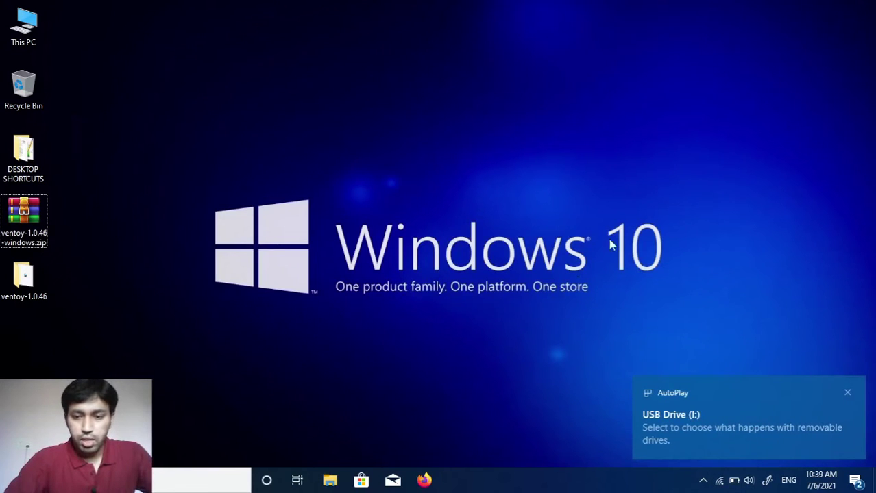
double_click(22, 40)
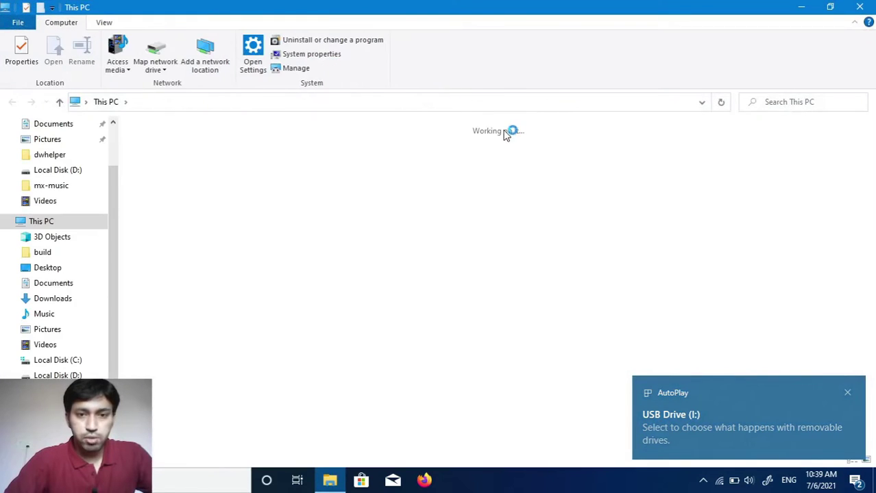
- Close This PC and launch Ventoy2Disk.exe from the extracted ventoy-1.0.46 folder on the desktop
click(514, 286)
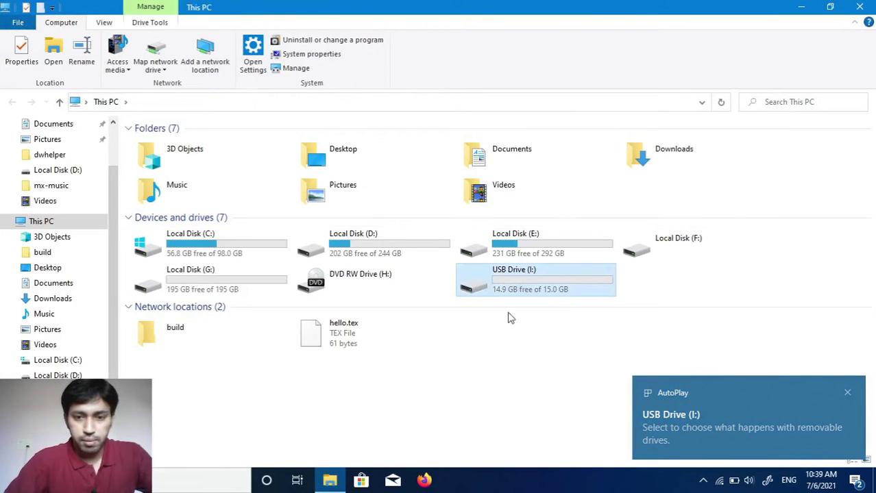
click(860, 7)
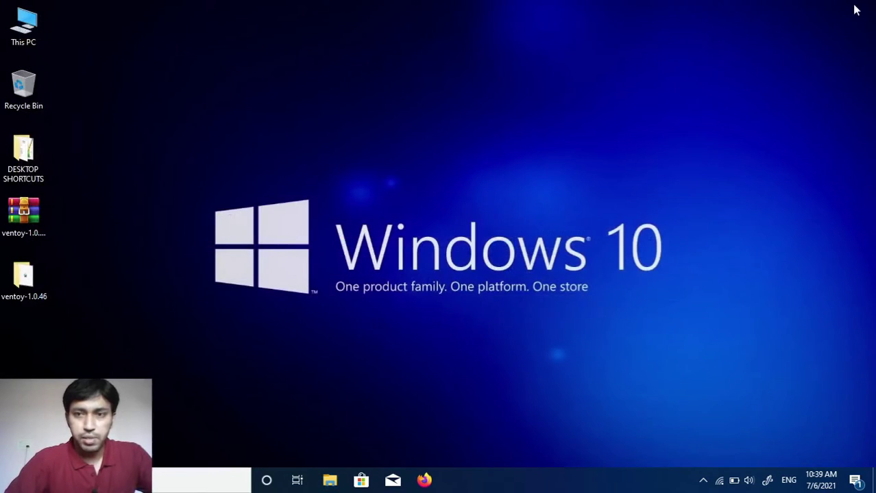
click(27, 287)
double_click(29, 288)
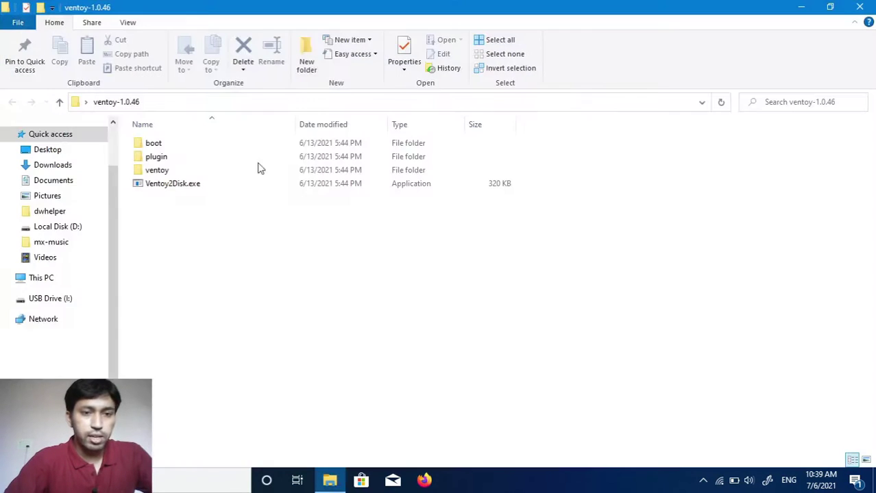
double_click(215, 185)
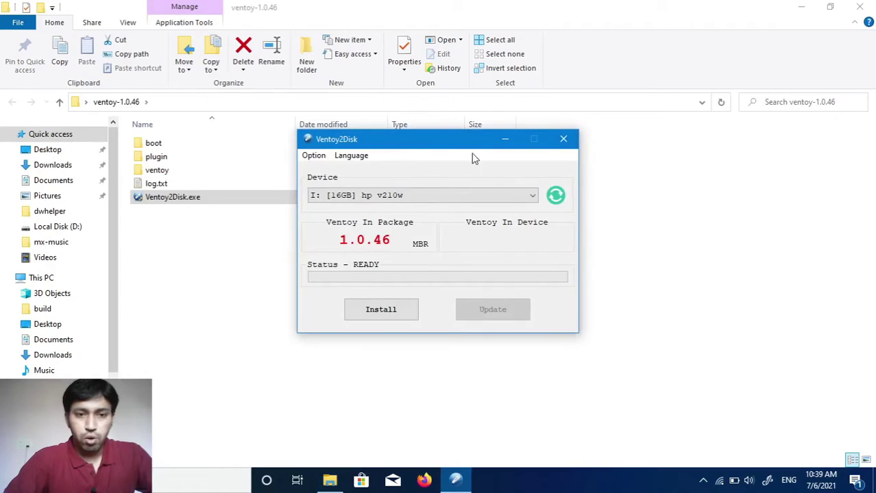
- Examine Ventoy2Disk's device list, its install options such as Secure Boot Support and Partition Style, and the interface languages offered
click(518, 198)
click(516, 197)
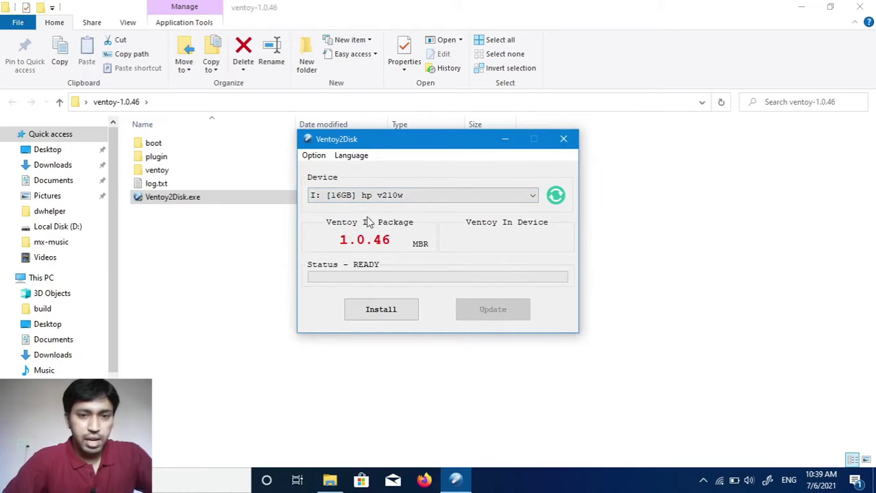
click(314, 156)
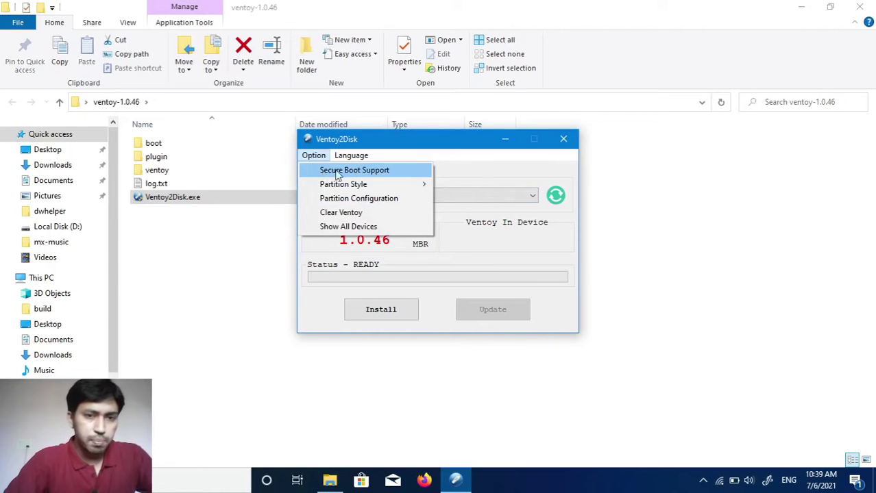
mouse_move(403, 189)
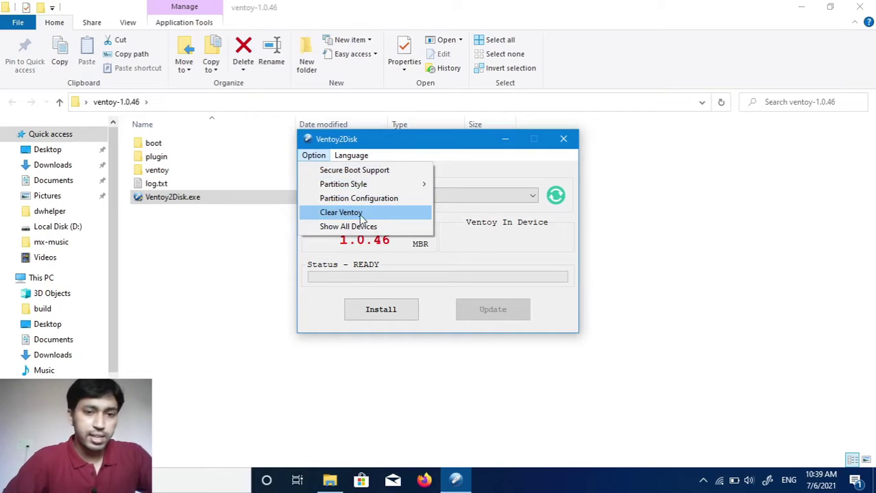
mouse_move(349, 157)
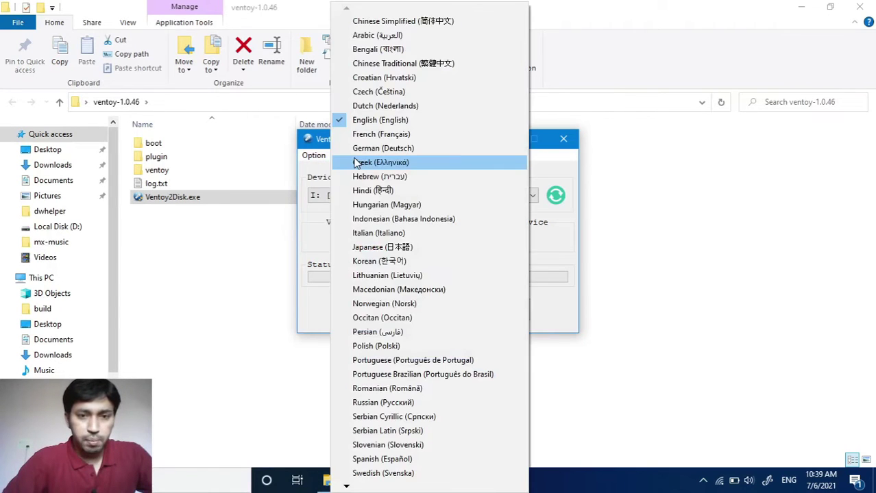
click(661, 141)
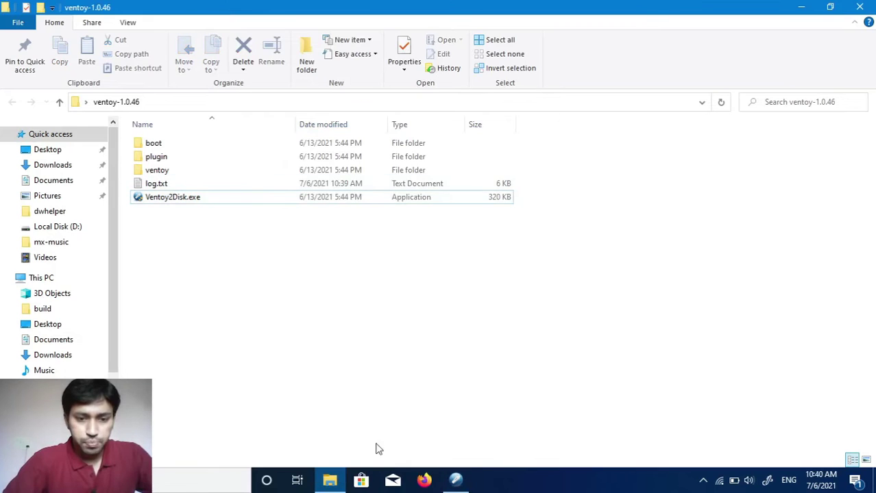
click(453, 482)
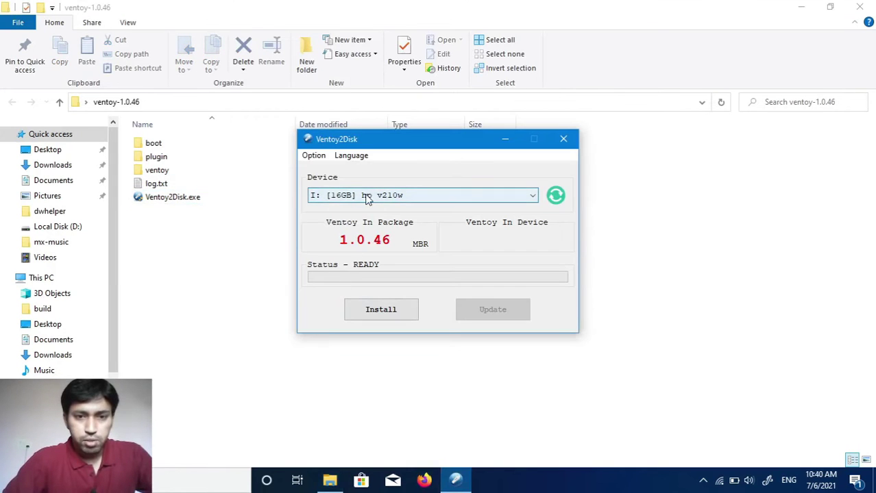
click(314, 155)
mouse_move(351, 156)
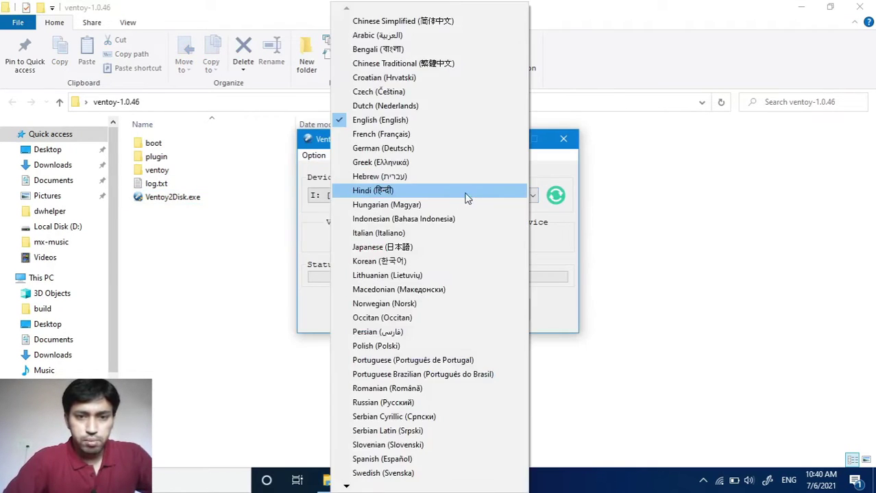
click(636, 186)
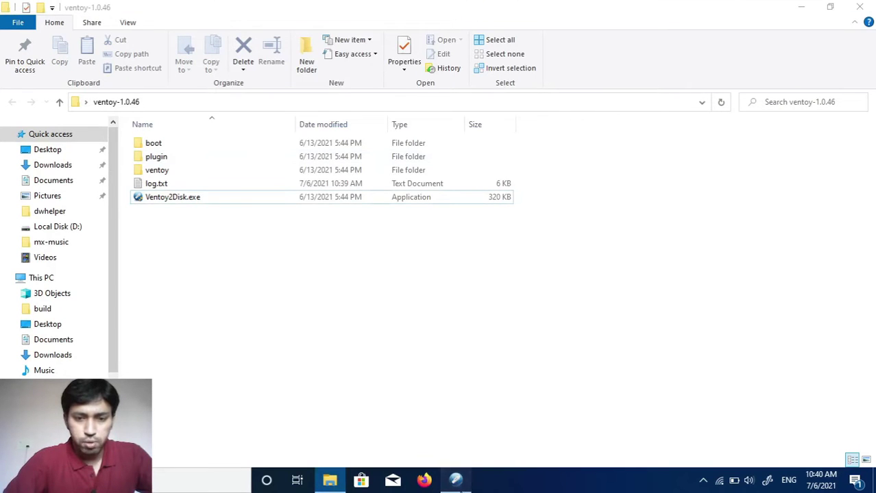
click(453, 480)
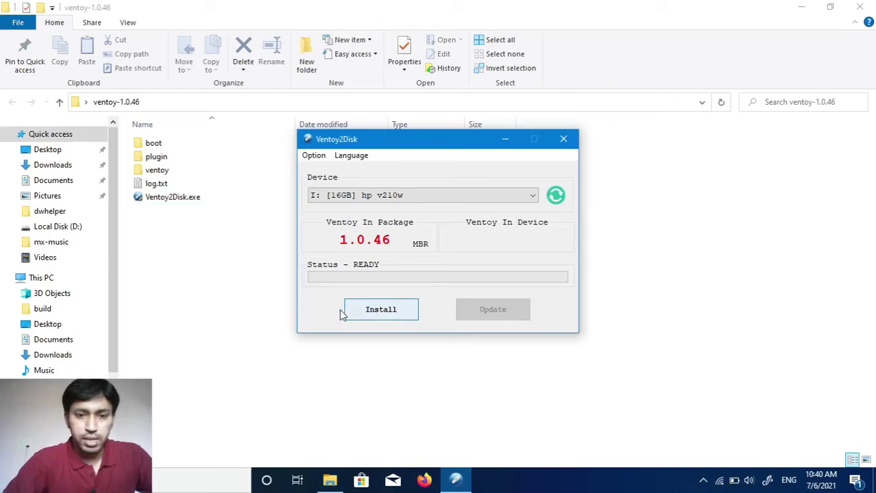
- Install Ventoy 1.0.46 on the 16 GB hp v210w USB drive (I:), accepting both format warnings, and close Ventoy2Disk
click(375, 313)
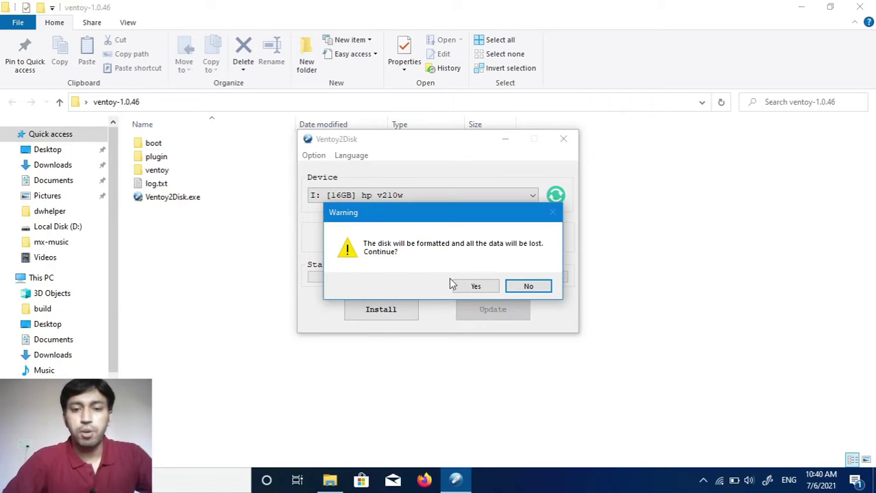
click(469, 288)
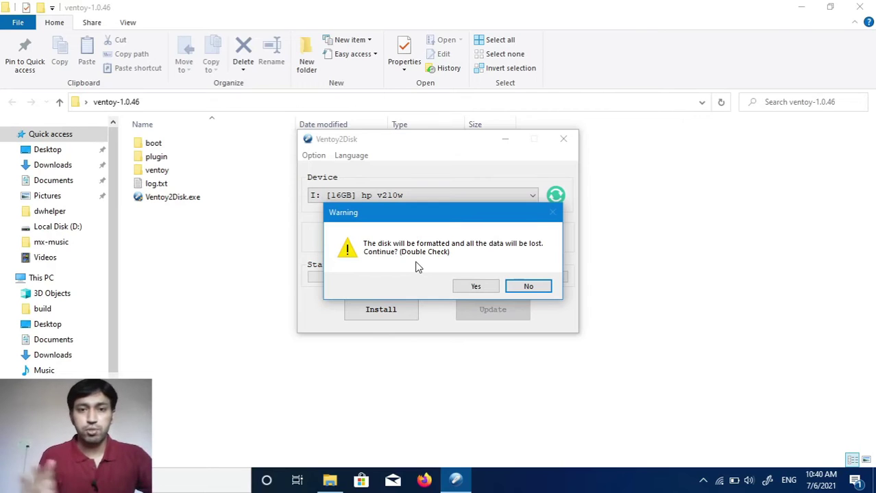
click(473, 286)
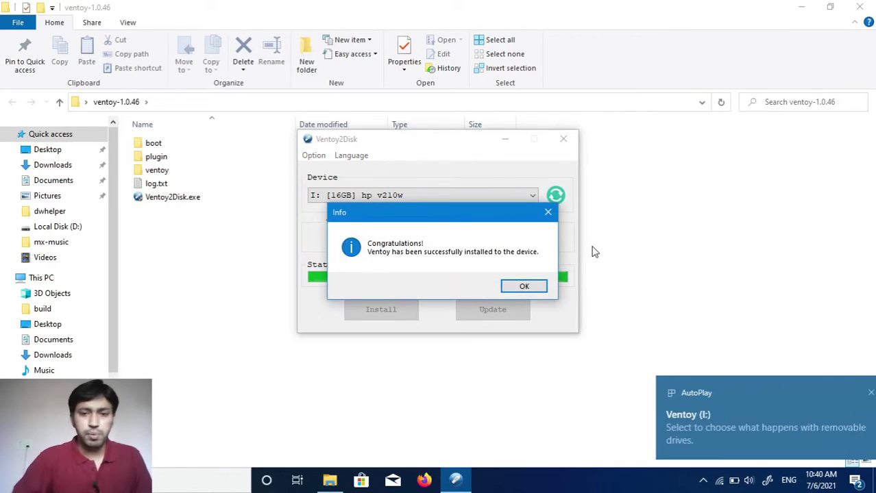
click(523, 288)
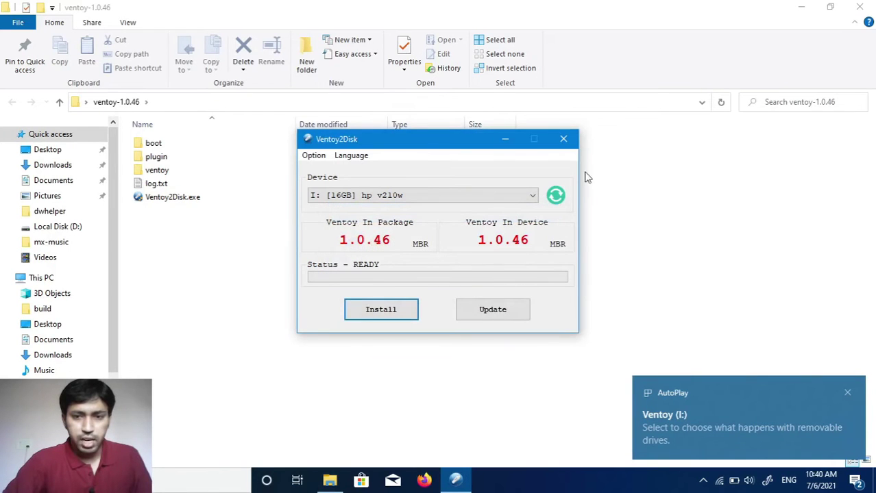
click(562, 141)
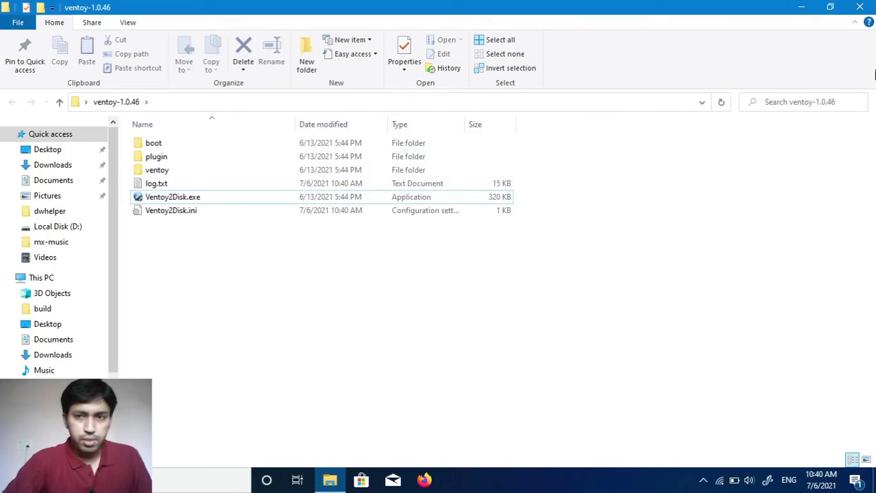
- Close the ventoy-1.0.46 folder, open the Ventoy (I:) drive from This PC and check its file system and capacity properties
click(859, 7)
double_click(24, 26)
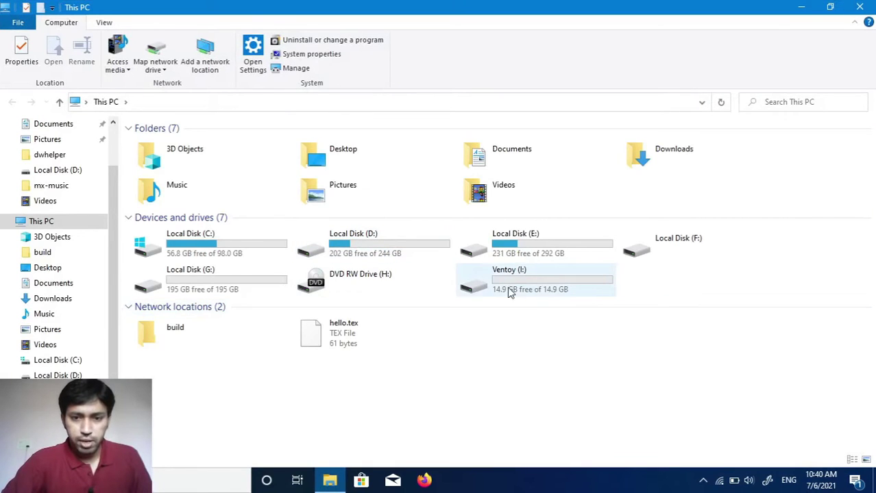
click(545, 289)
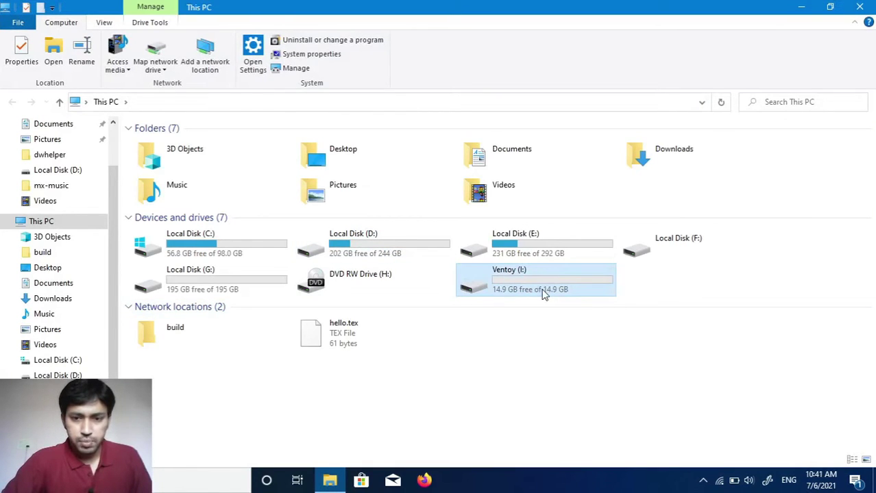
double_click(542, 290)
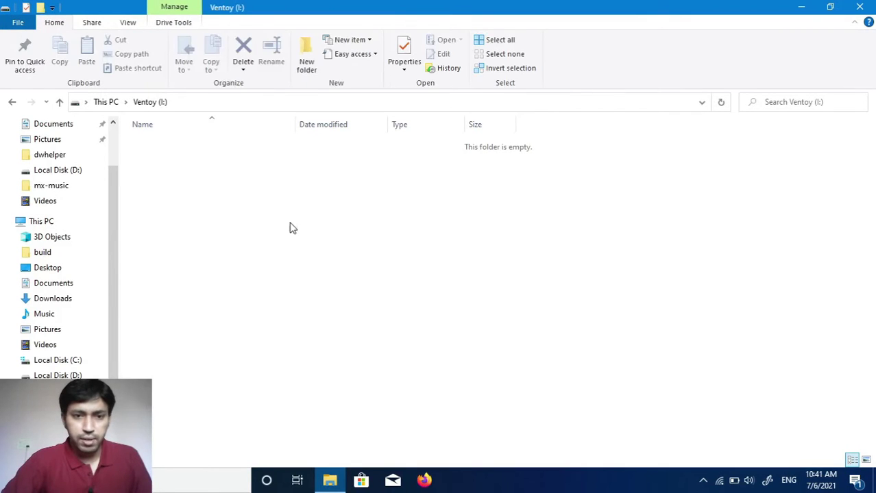
right_click(305, 244)
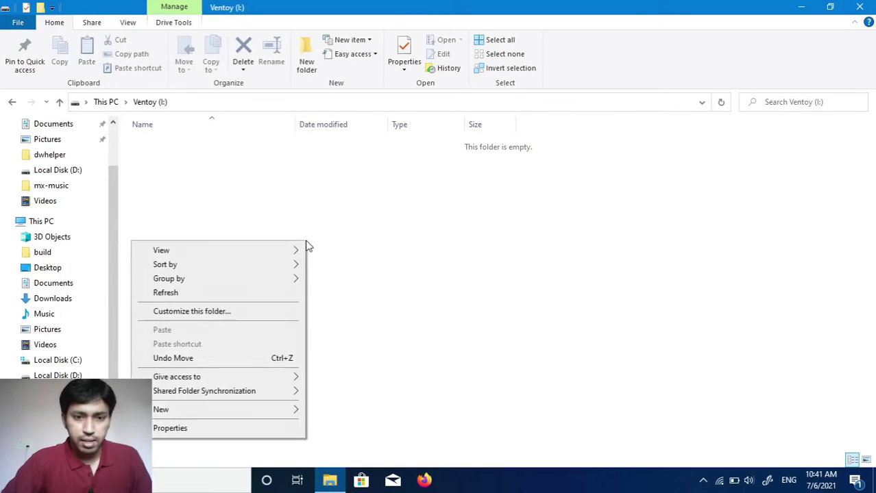
click(243, 430)
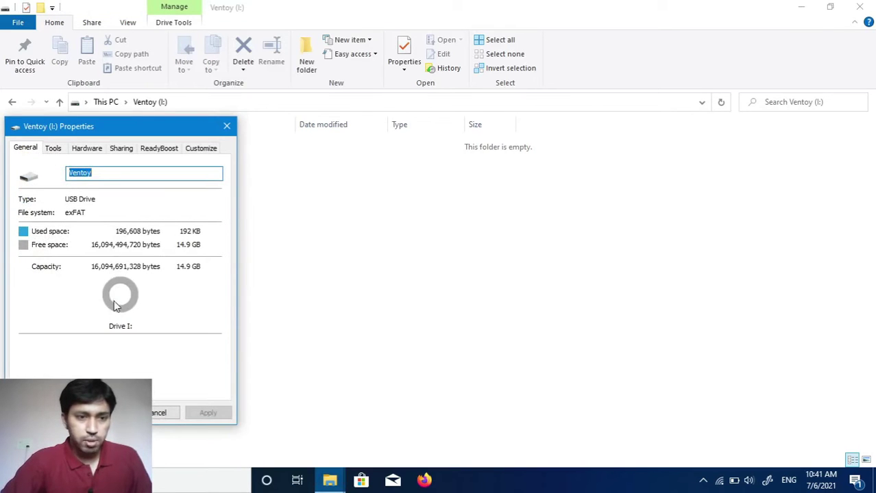
click(226, 128)
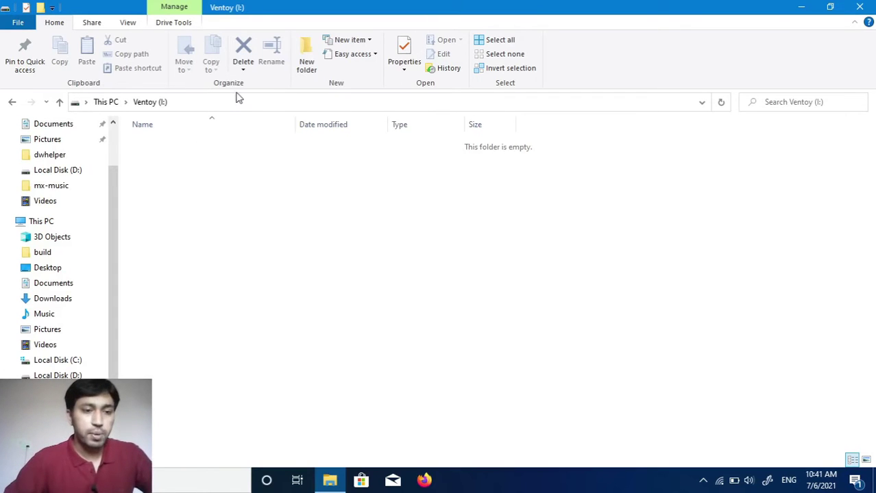
- Go to the ISOs folder on Local Disk (D:) and select ubuntu-20.04-desktop-amd64.iso
click(30, 222)
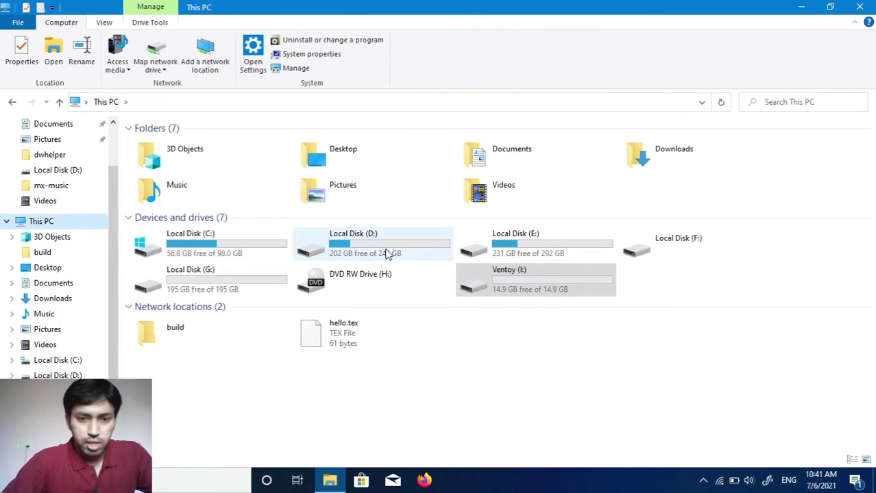
double_click(363, 251)
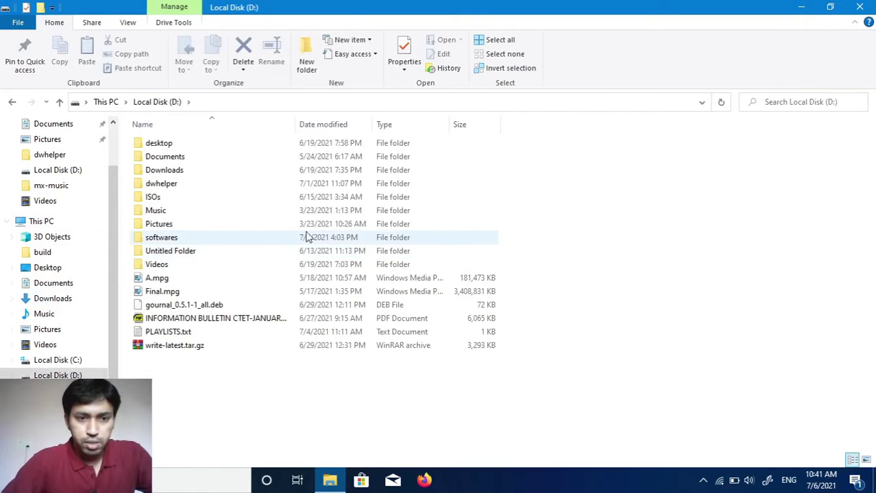
double_click(156, 197)
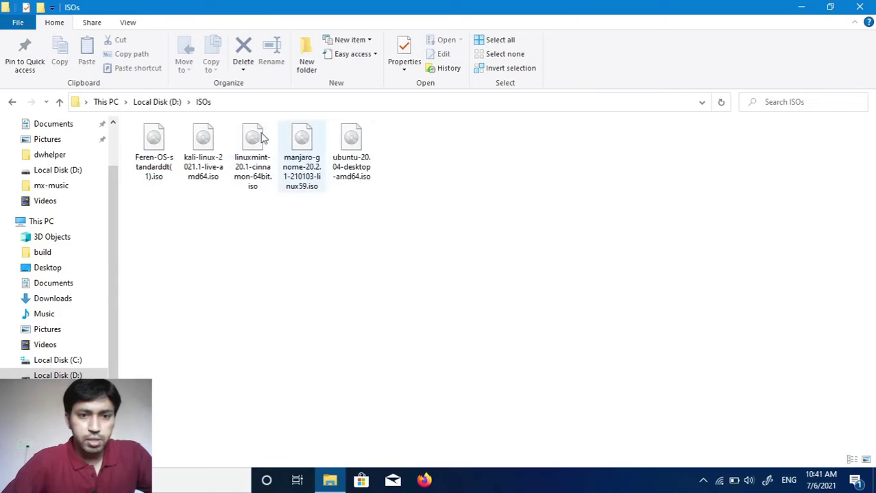
click(357, 171)
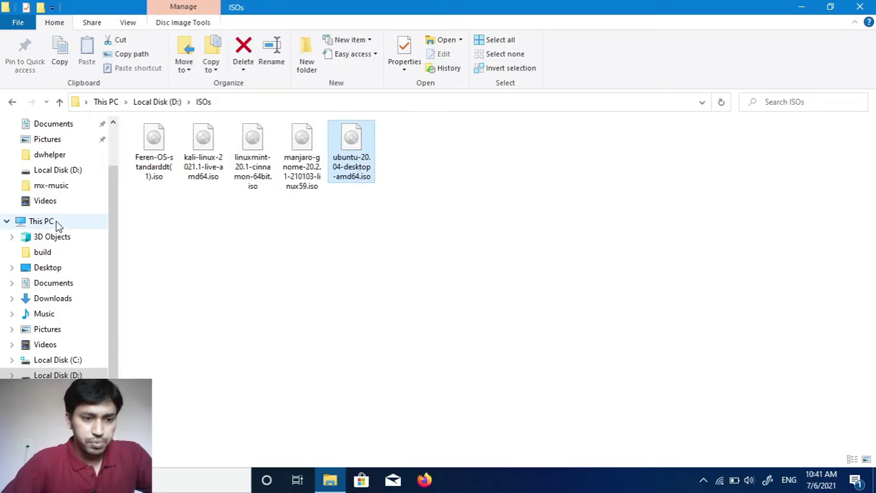
- Return to the Ventoy (I:) drive through This PC, view its contents and close the window
click(57, 391)
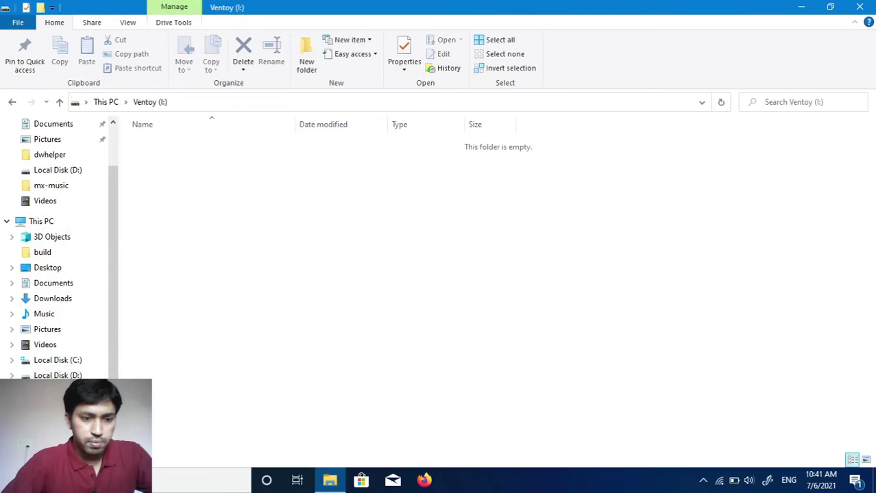
click(41, 222)
click(505, 283)
double_click(530, 281)
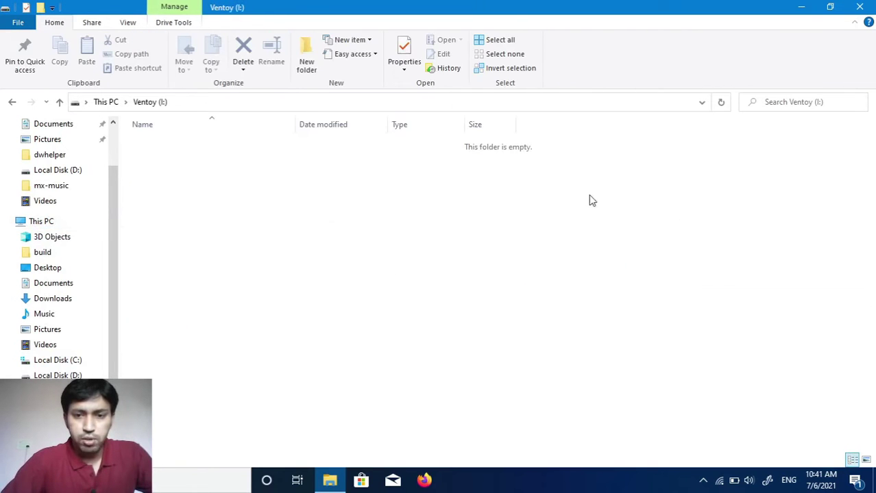
click(860, 6)
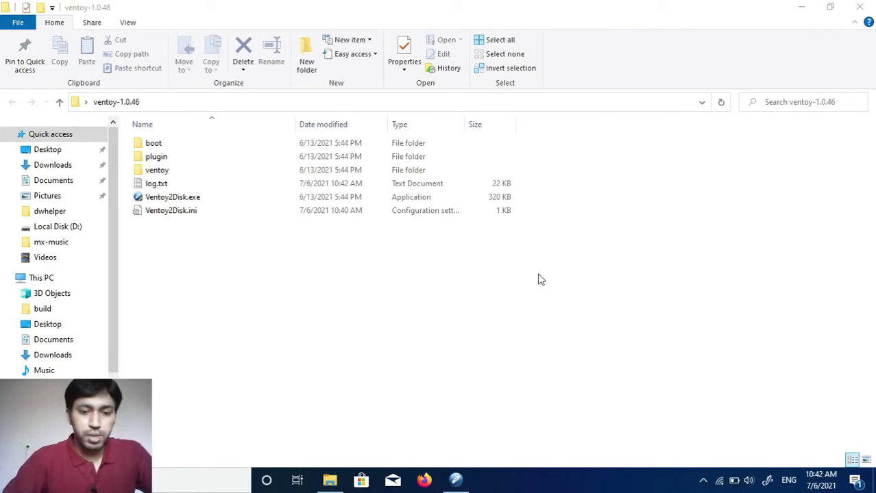
- Close the running Ventoy2Disk and relaunch Ventoy2Disk.exe from the ventoy-1.0.46 folder
click(457, 483)
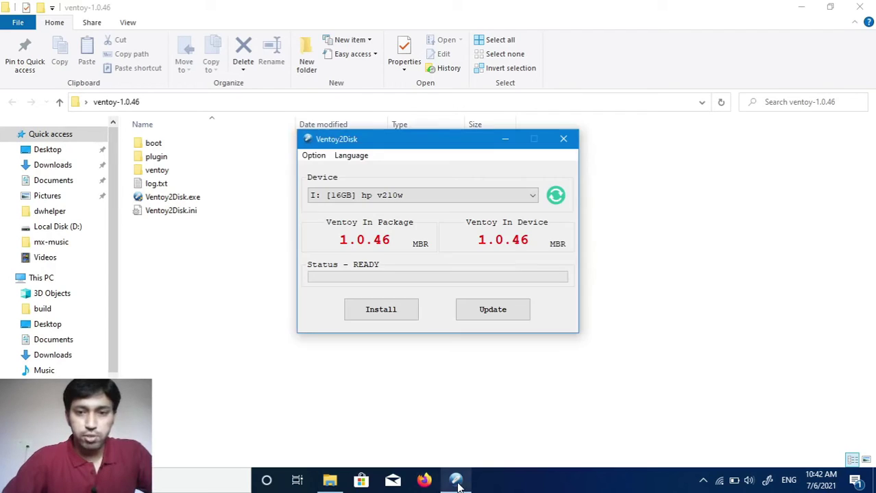
click(564, 139)
double_click(198, 202)
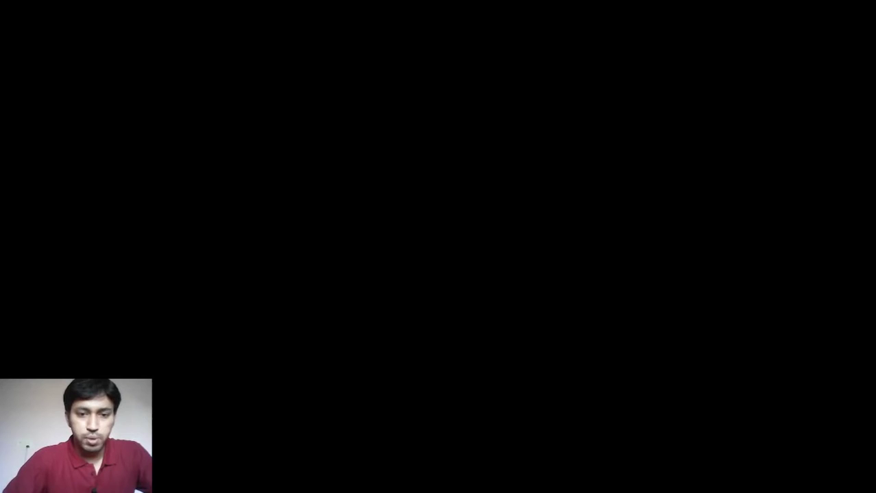
click(403, 328)
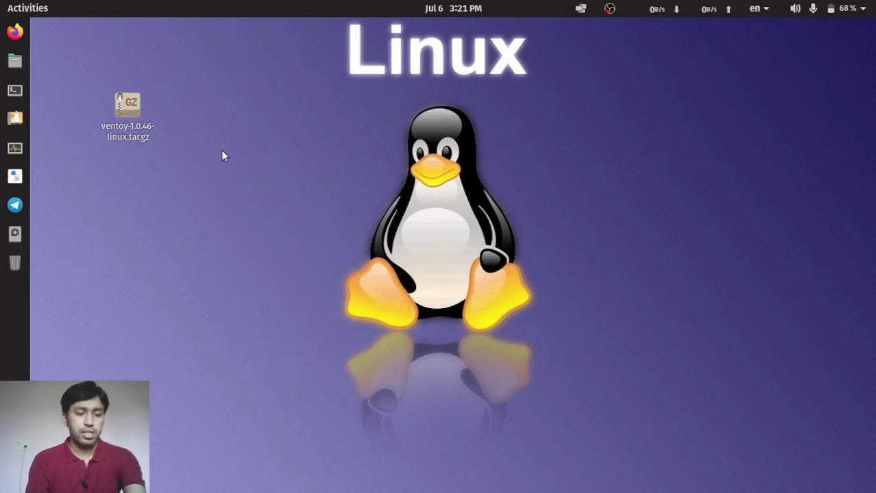
- Open a terminal, enlarge its window and run df twice to list the mounted filesystems
click(17, 91)
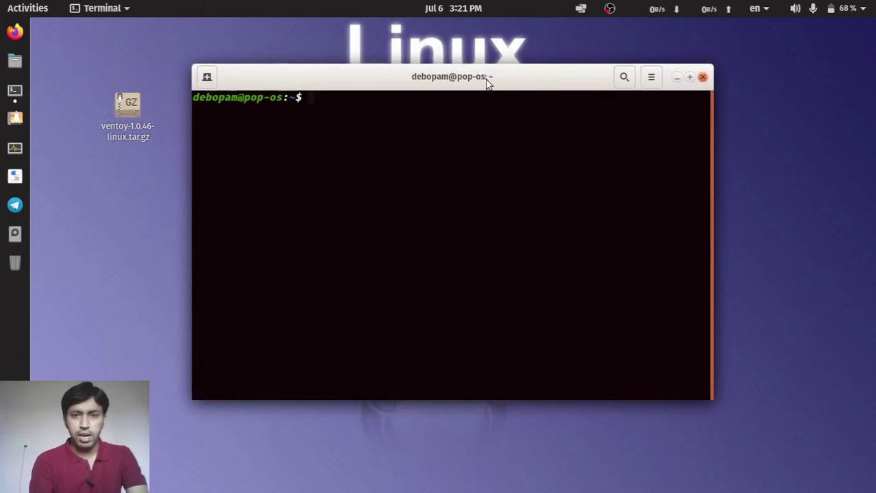
drag(432, 80, 559, 48)
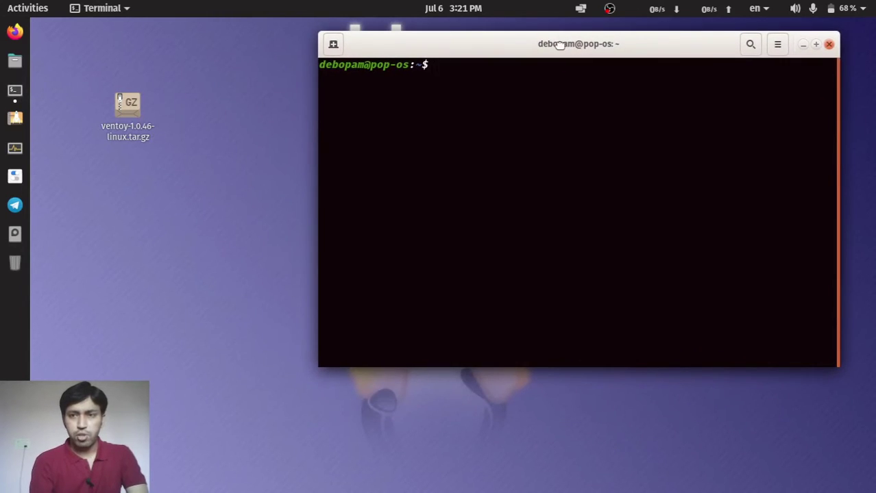
drag(498, 368, 503, 466)
text(df)
key(Return)
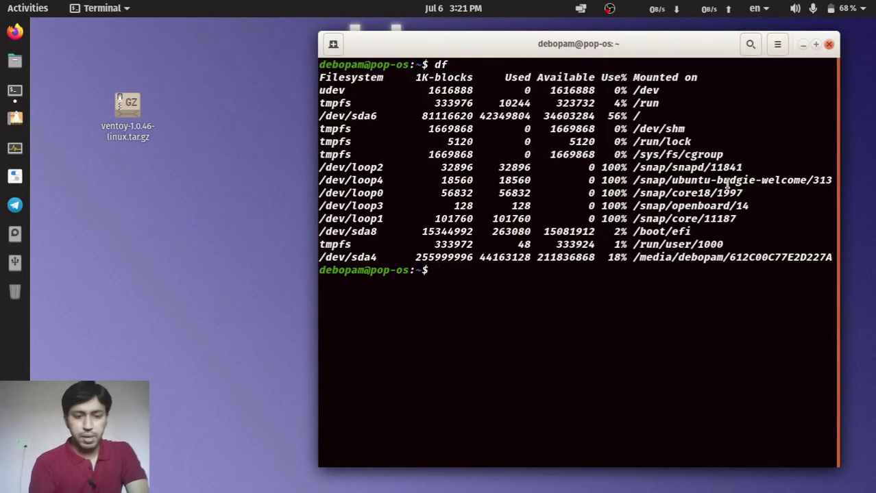
text(df)
key(Return)
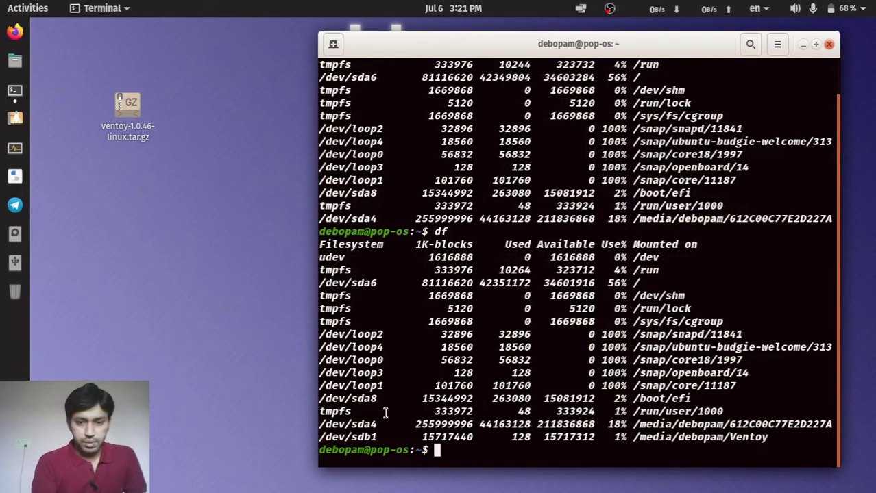
- Highlight the /dev/sdb1 device name of the Ventoy drive in the df listing and close the terminal
double_click(367, 436)
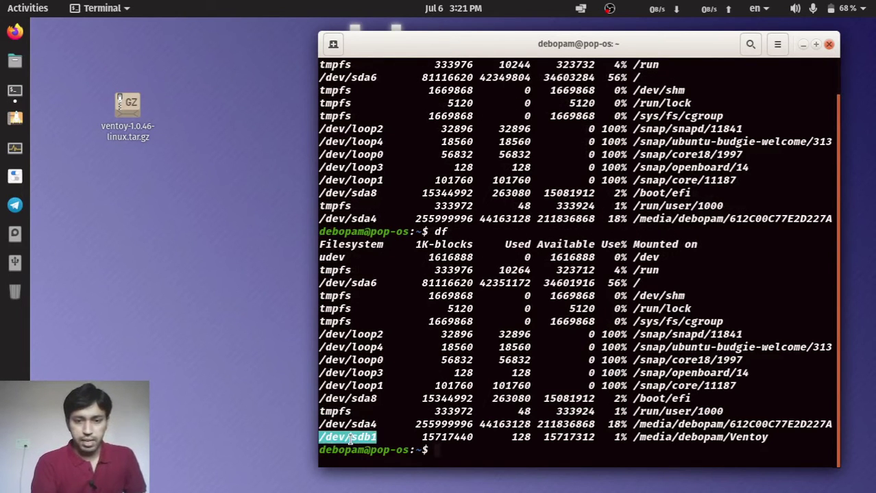
click(370, 438)
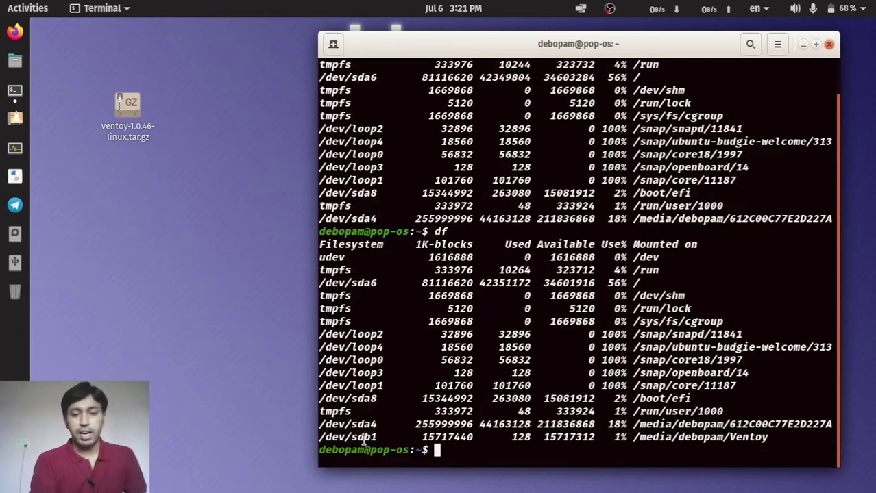
double_click(346, 439)
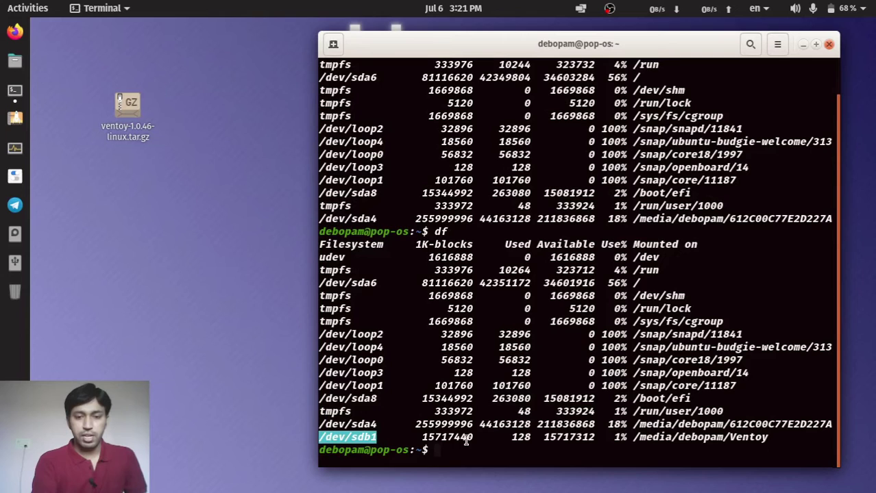
click(446, 437)
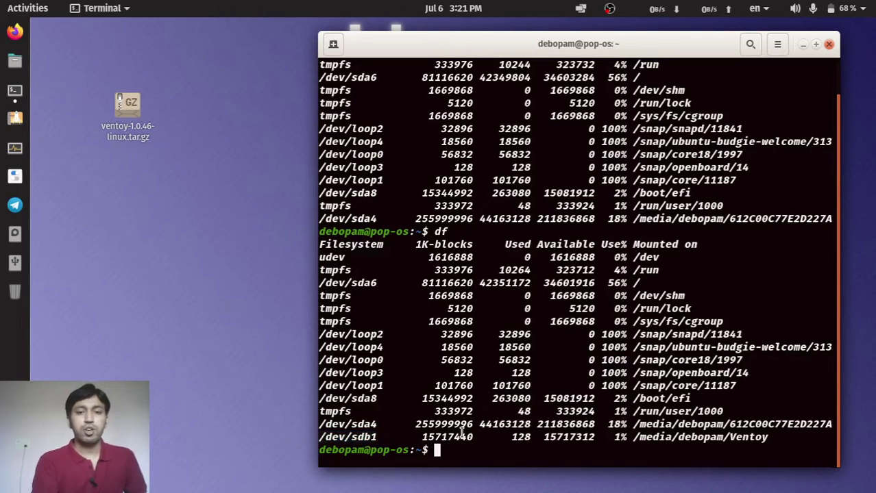
click(828, 44)
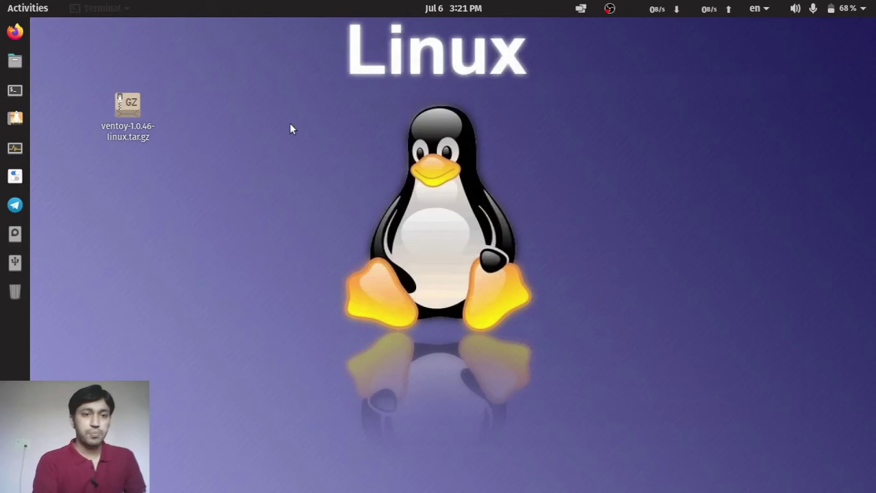
- Extract ventoy-1.0.46-linux.tar.gz on the desktop and dismiss the completion dialog
click(150, 135)
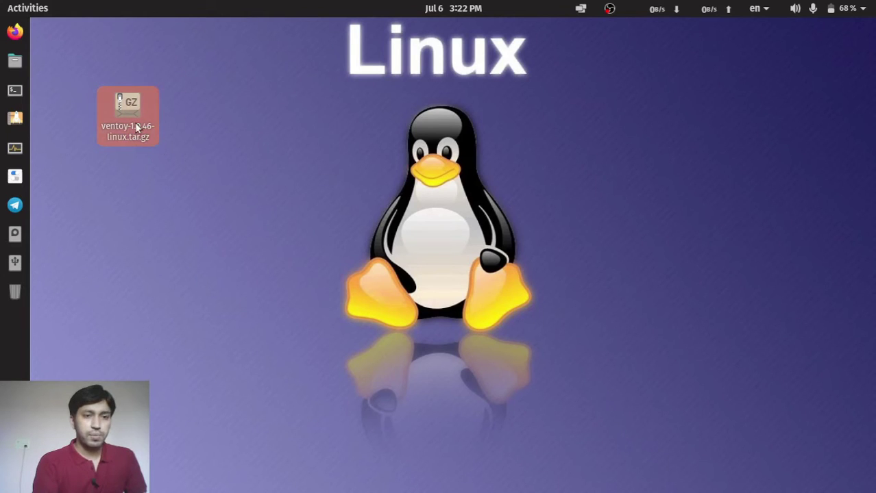
right_click(135, 128)
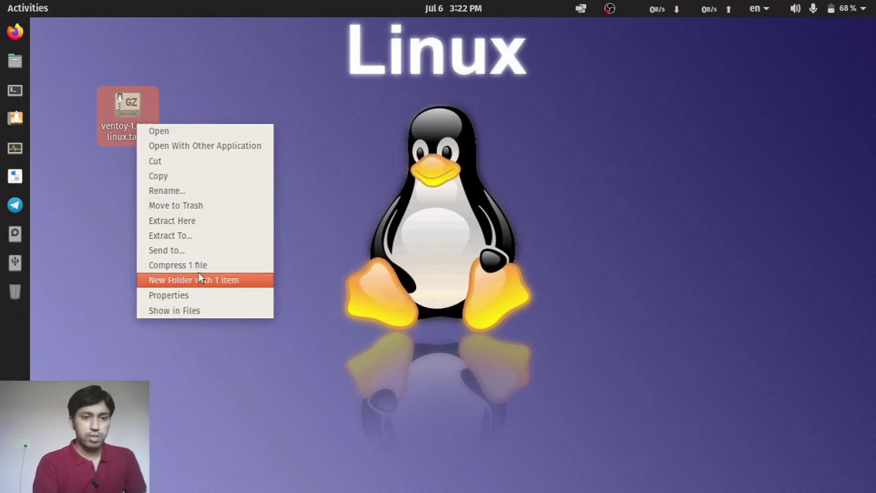
click(199, 223)
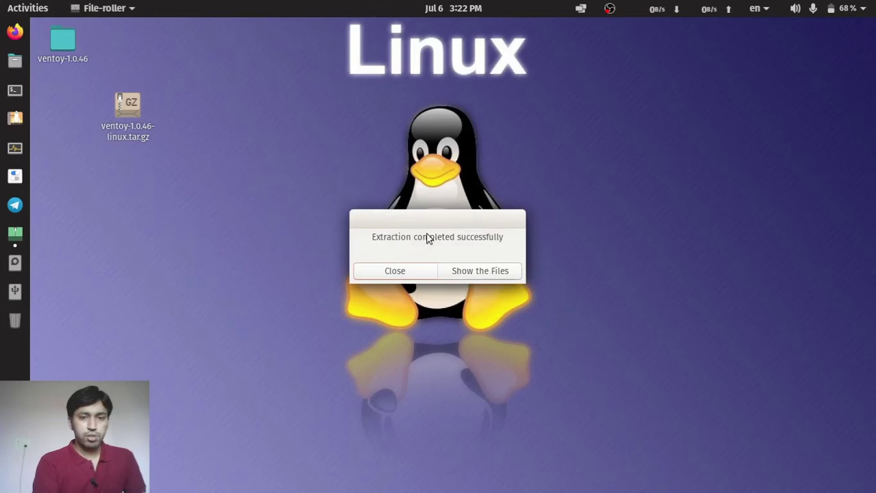
click(408, 273)
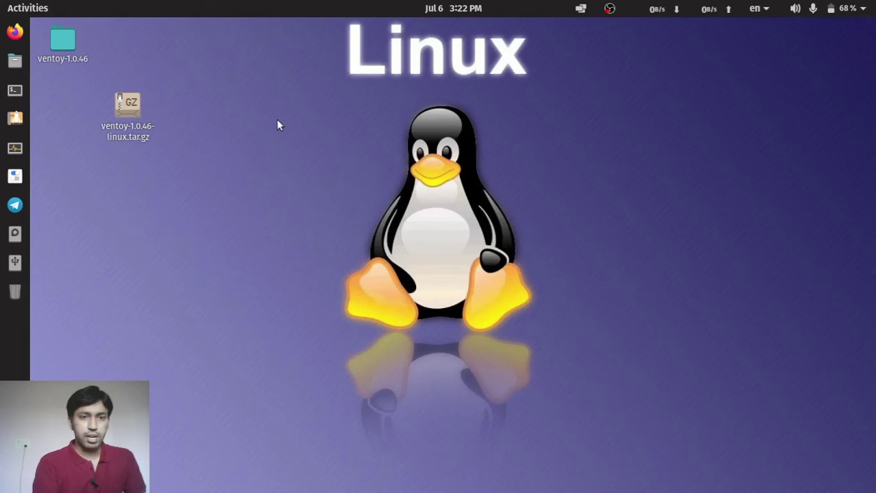
- Open a new terminal, change to the Desktop directory and list its contents
click(10, 92)
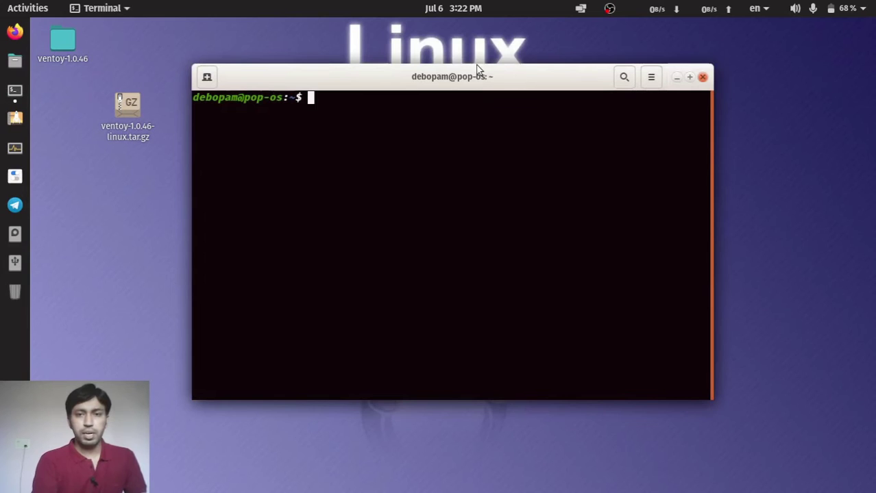
drag(381, 83, 500, 49)
text(cd Des)
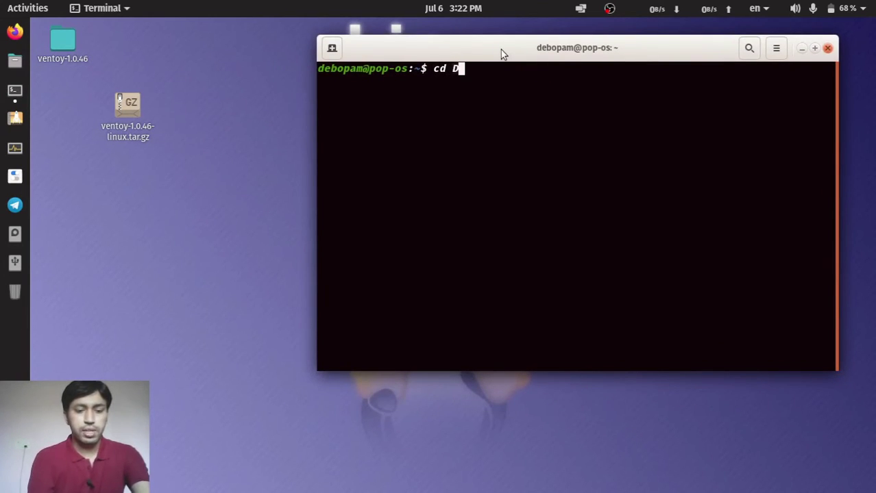
key(Tab)
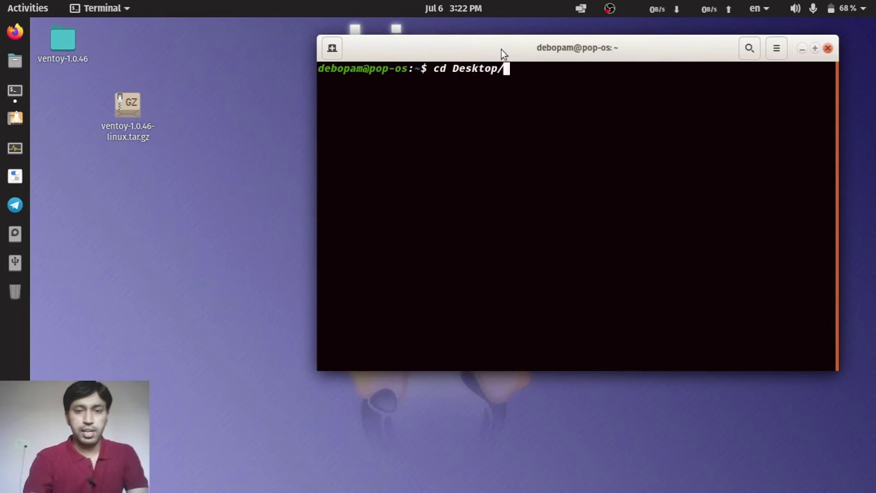
key(Return)
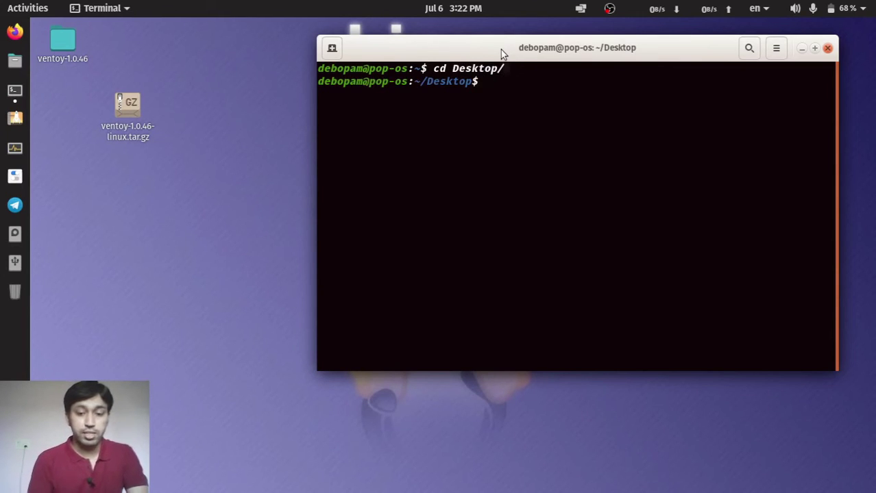
text(ls)
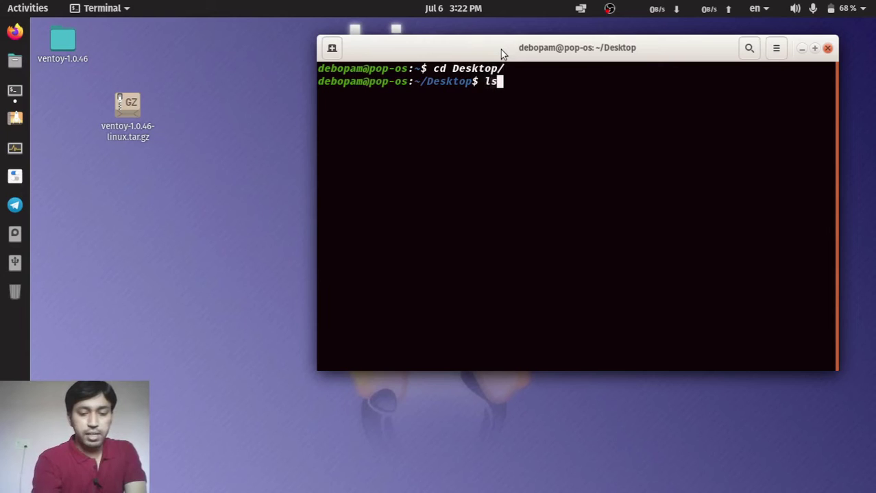
key(Return)
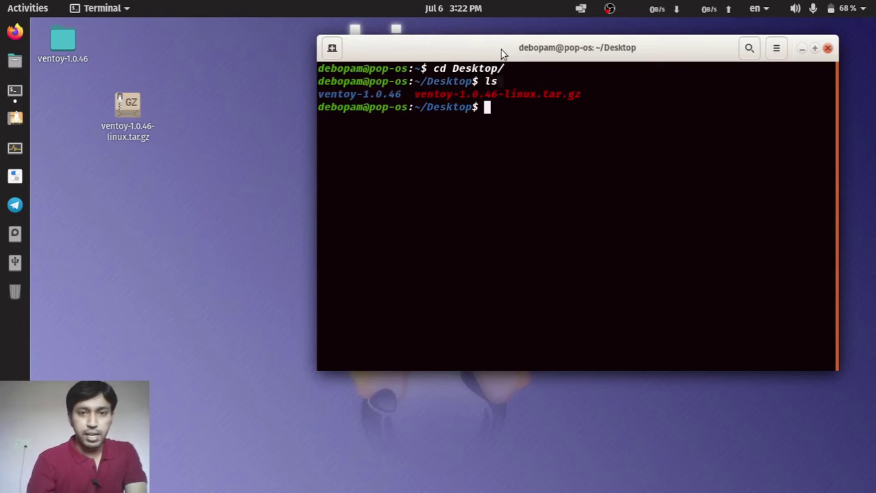
double_click(370, 94)
click(425, 163)
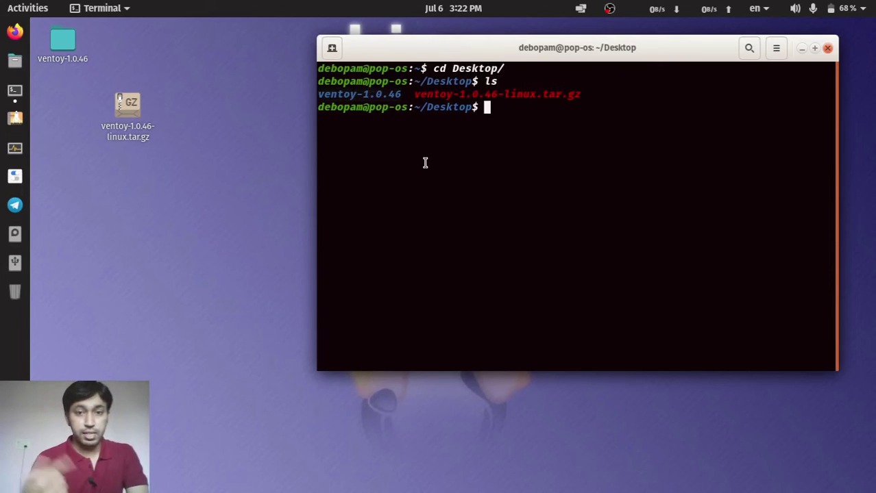
- Change into the ventoy-1.0.46 directory in the terminal and list its files
text(cd v)
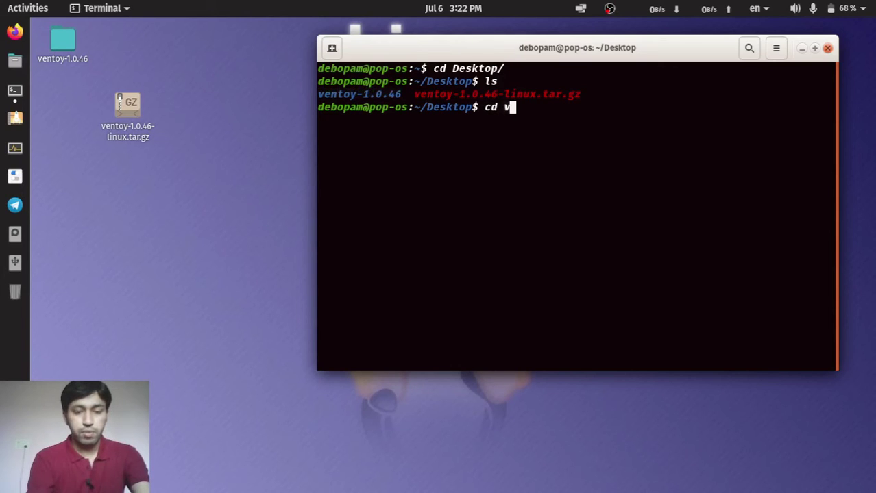
key(Tab)
key(Return)
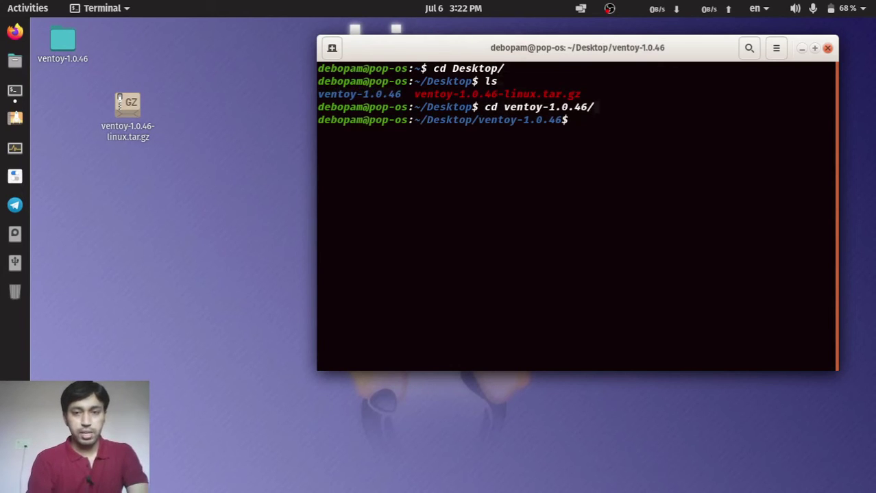
text(ls)
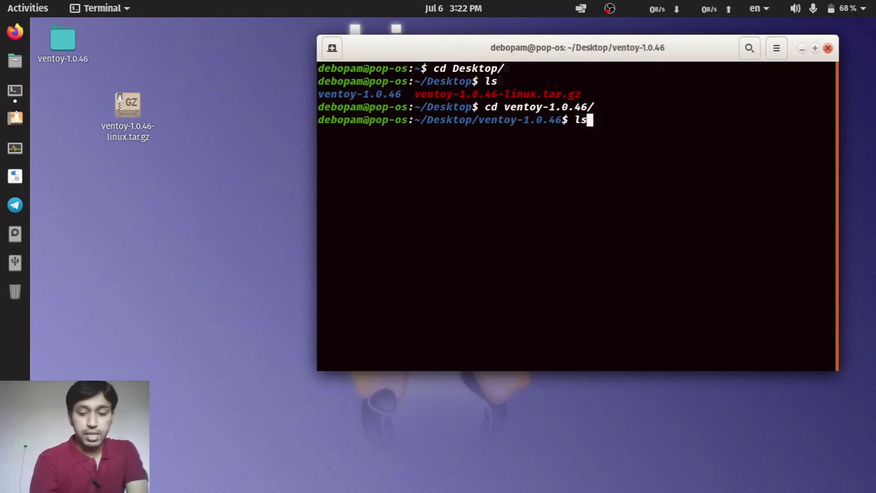
key(Return)
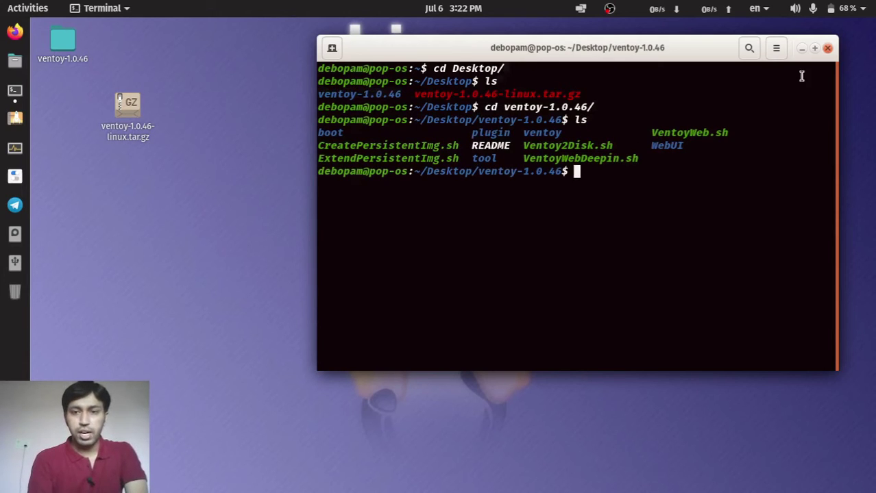
- Open the ventoy-1.0.46 folder in the file manager and check the execute permission of Ventoy2Disk.sh in its properties
click(253, 118)
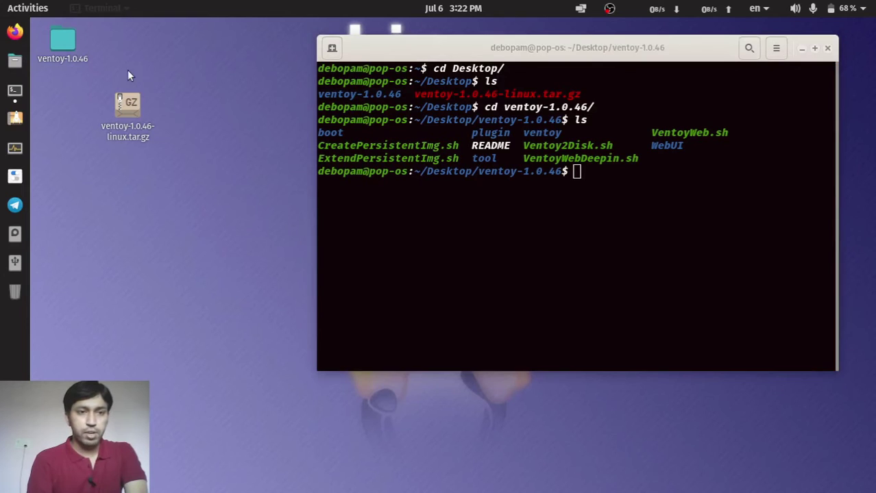
click(71, 54)
double_click(70, 54)
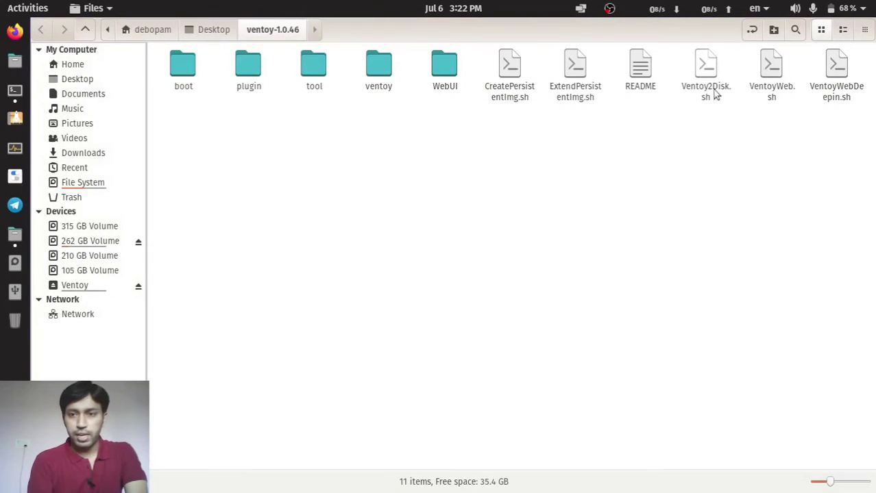
click(715, 92)
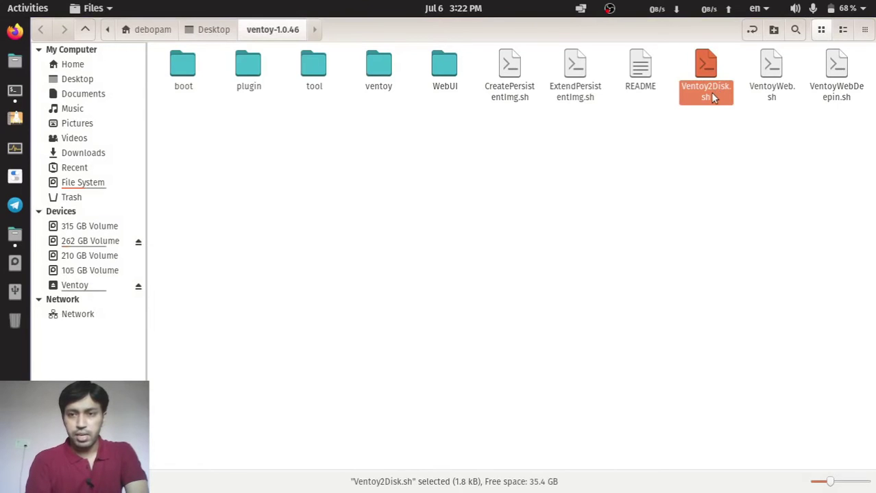
right_click(713, 95)
click(750, 251)
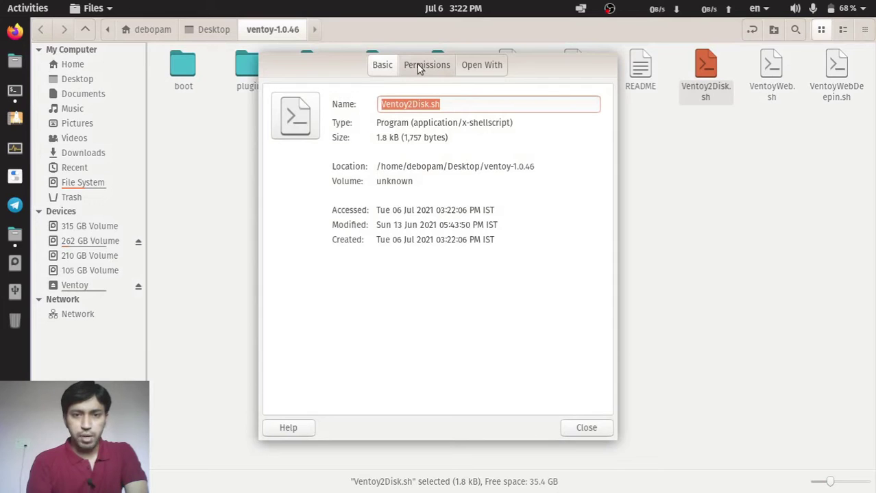
click(419, 66)
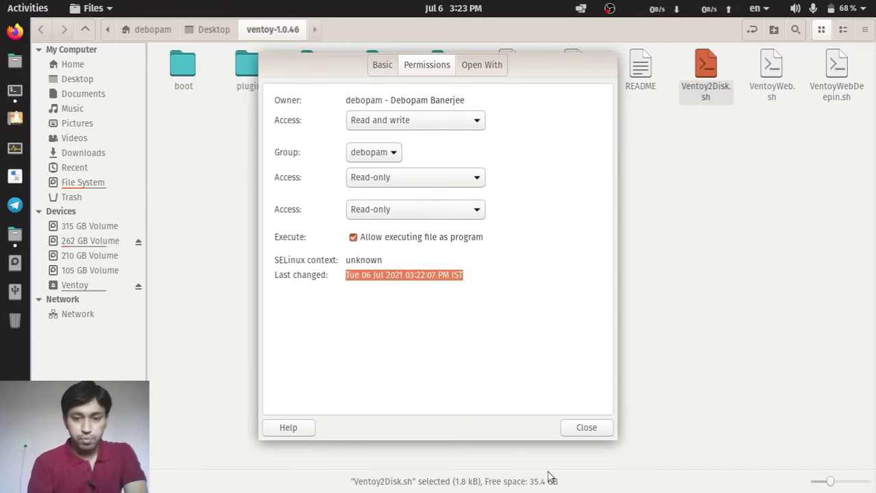
click(590, 429)
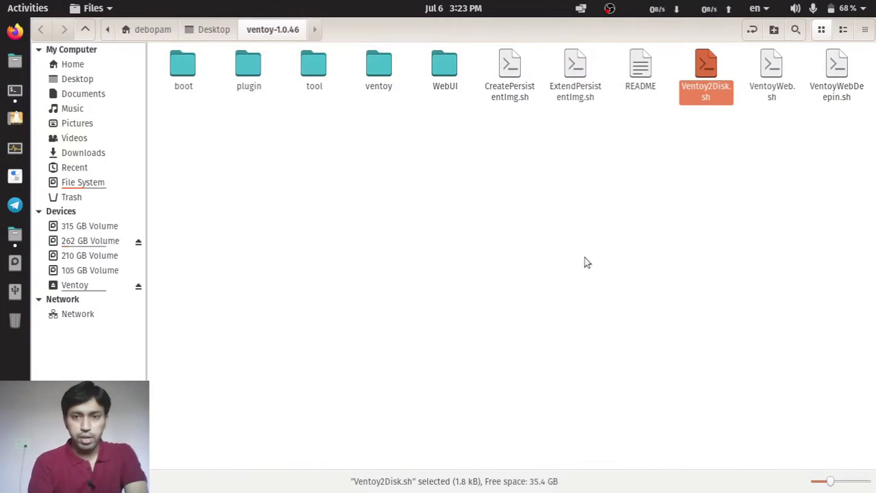
click(584, 218)
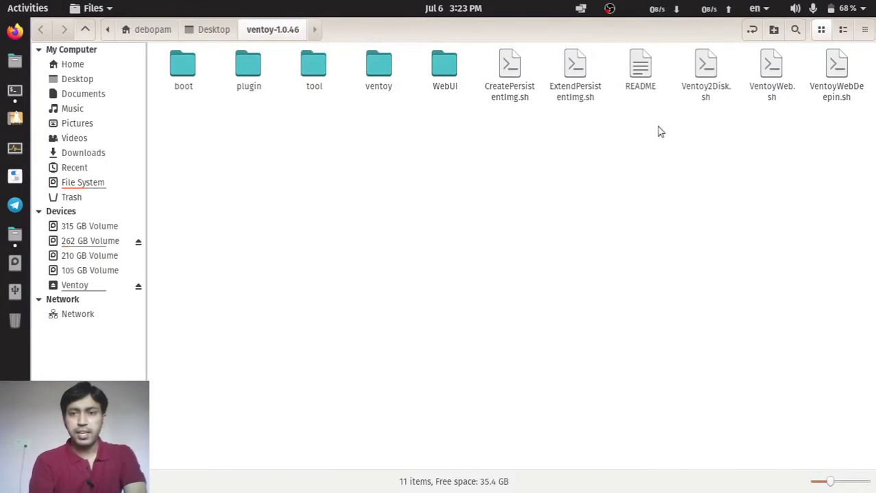
- Read the README in the ventoy-1.0.46 folder for the Ventoy2Disk.sh usage, close it and quit the file manager
double_click(641, 76)
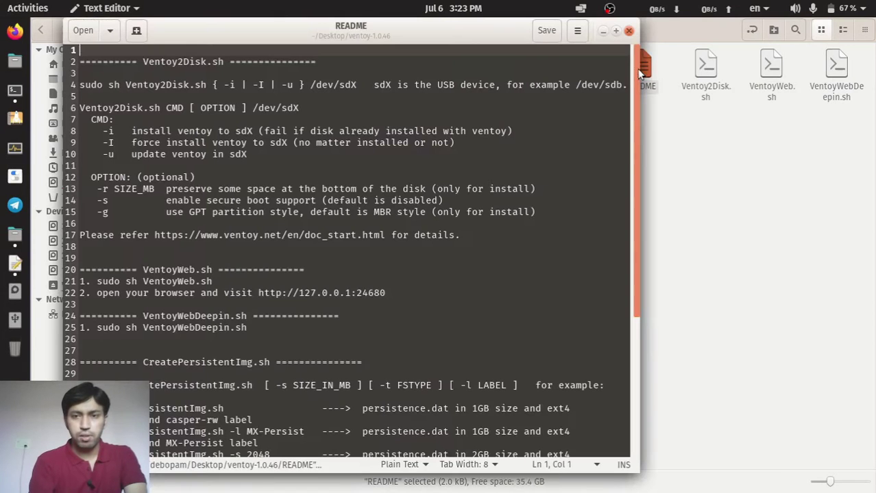
scroll(327, 259, down, 5)
scroll(327, 258, up, 5)
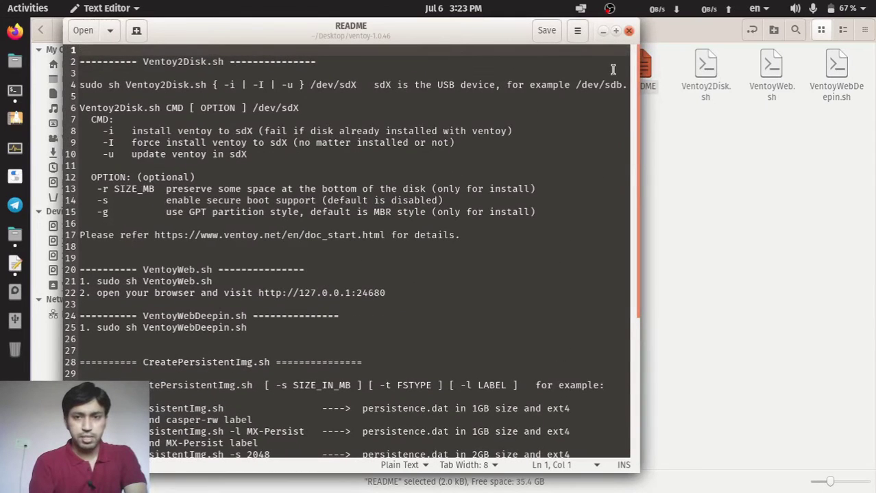
click(628, 30)
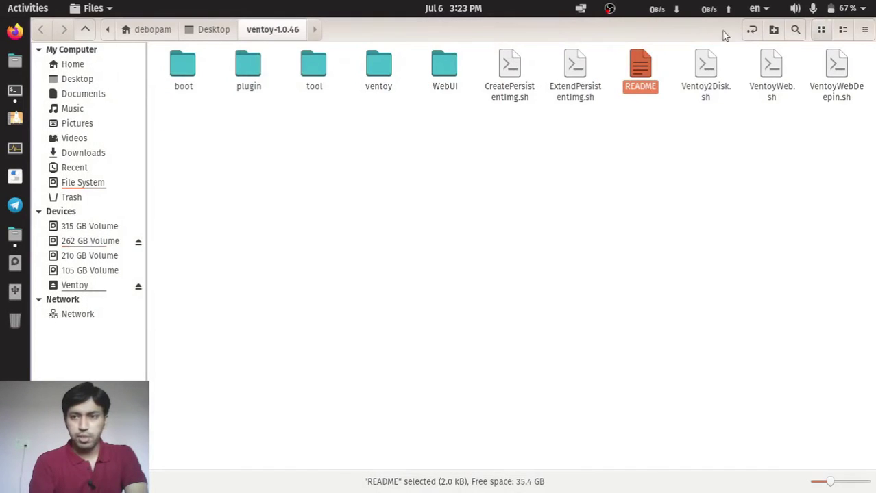
click(93, 8)
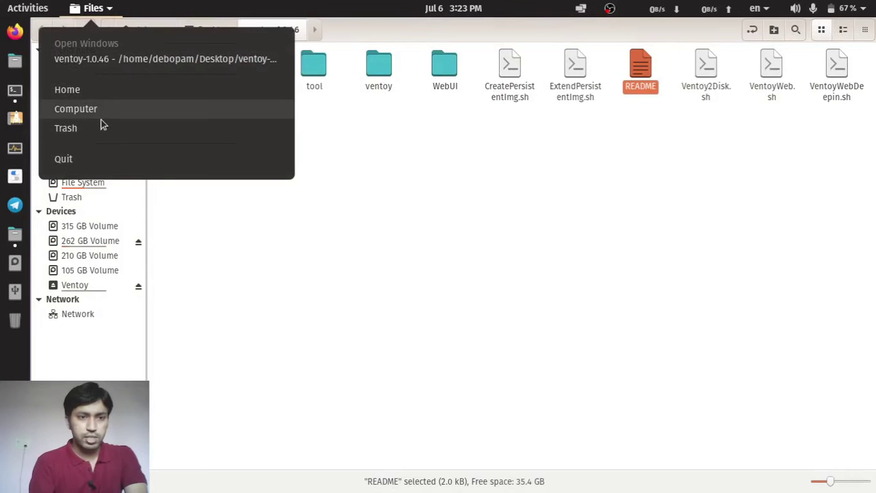
click(84, 159)
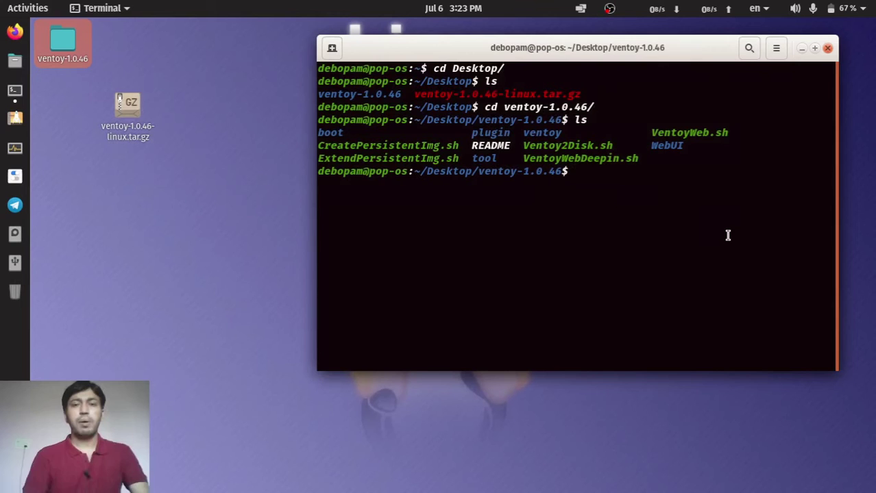
- Enter the command sudo sh Ventoy2Disk.sh at the terminal prompt in ventoy-1.0.46, without running it
text(sudo)
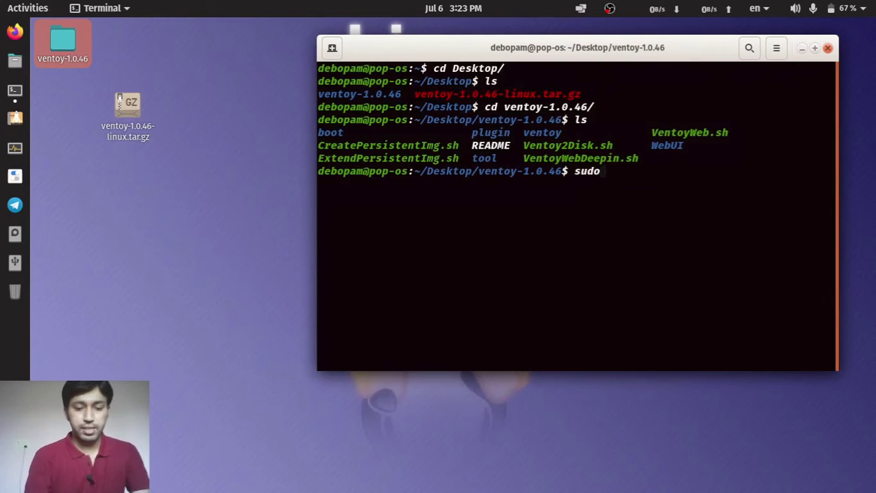
text( sh)
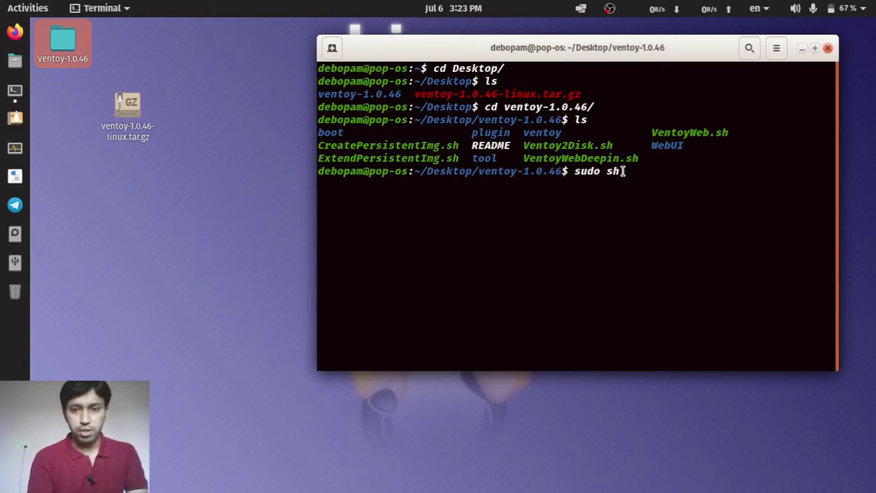
text(V)
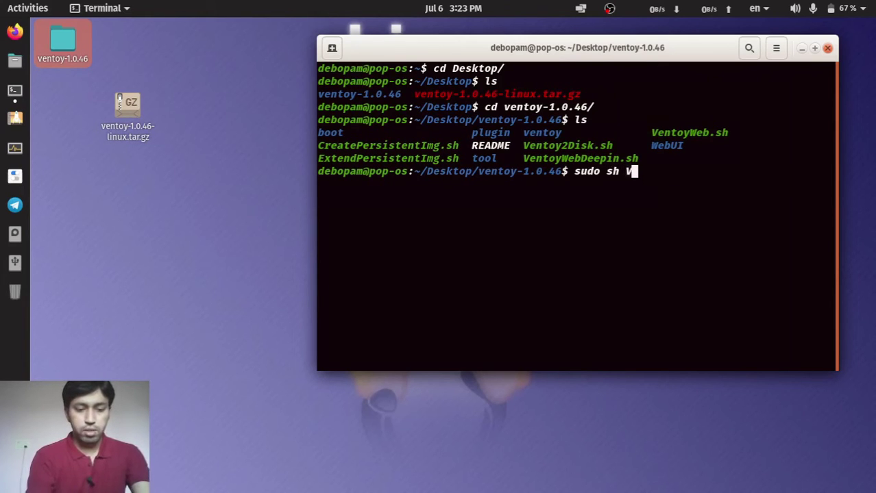
text(entoy2)
key(Tab)
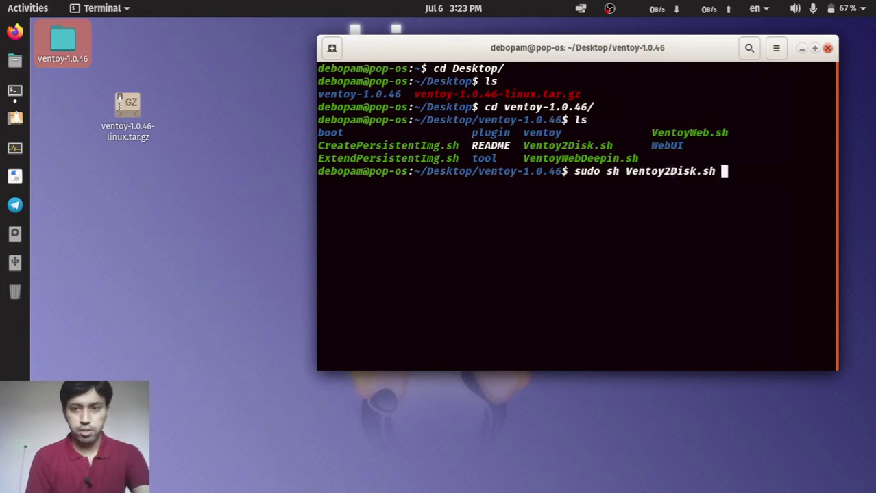
text(-i)
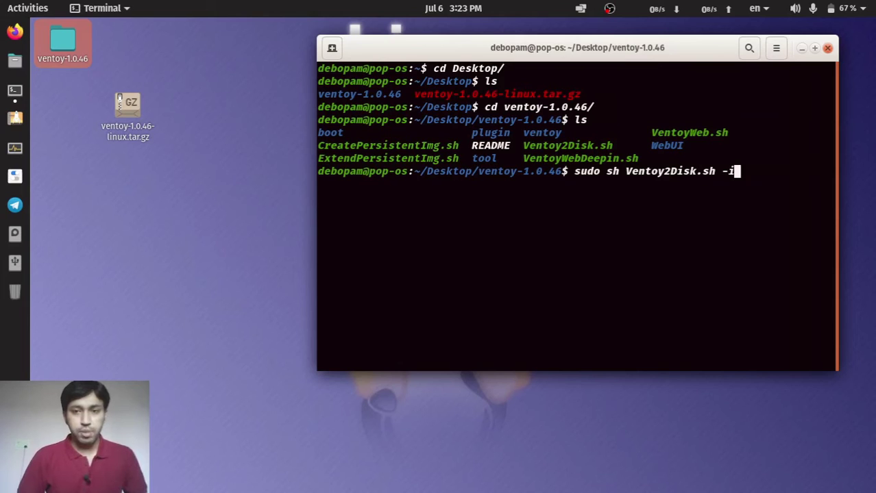
key(BackSpace)
text(u)
key(BackSpace)
key(BackSpace)
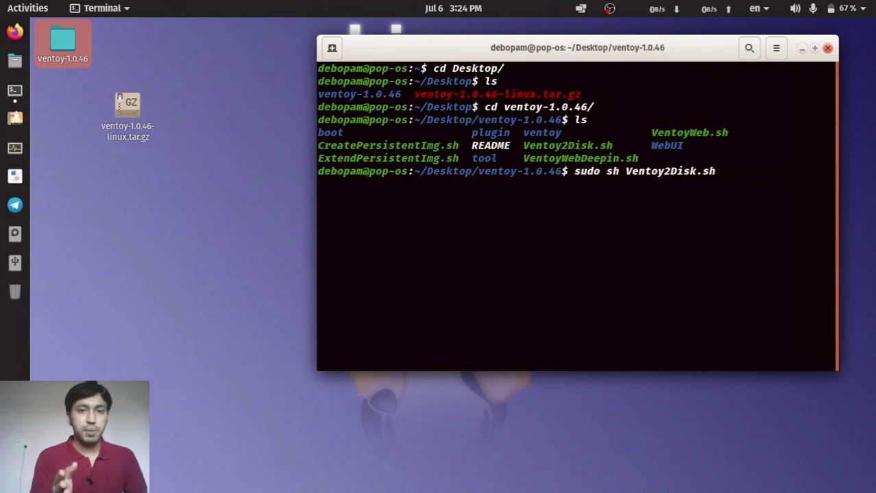
text(-g)
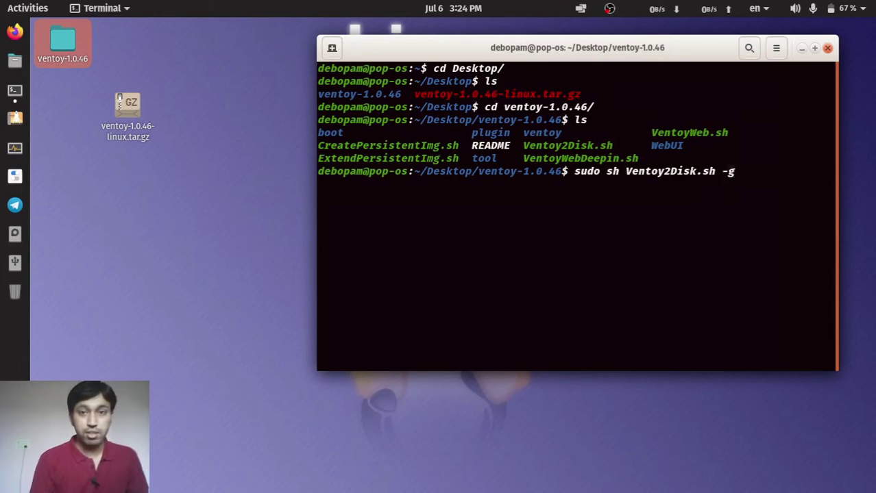
key(BackSpace)
key(BackSpace)
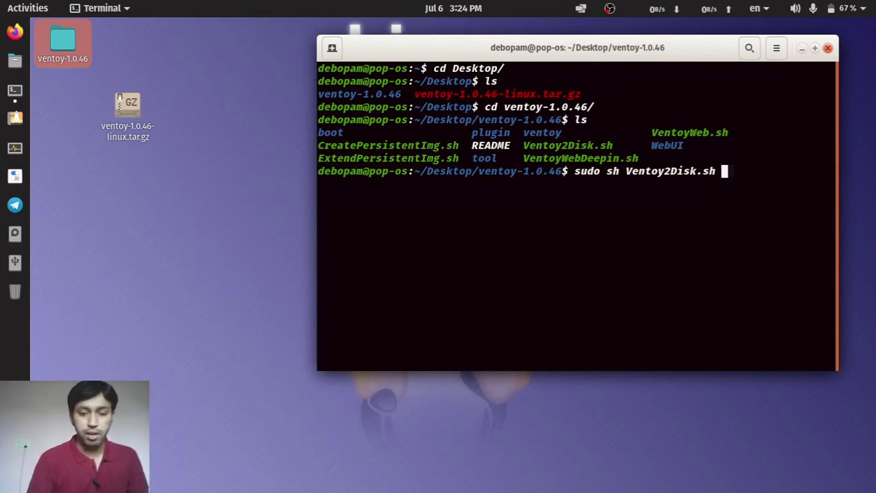
- Try to install Ventoy by completing the command with -i /dev/sdb, running it and entering the sudo password
text(-i)
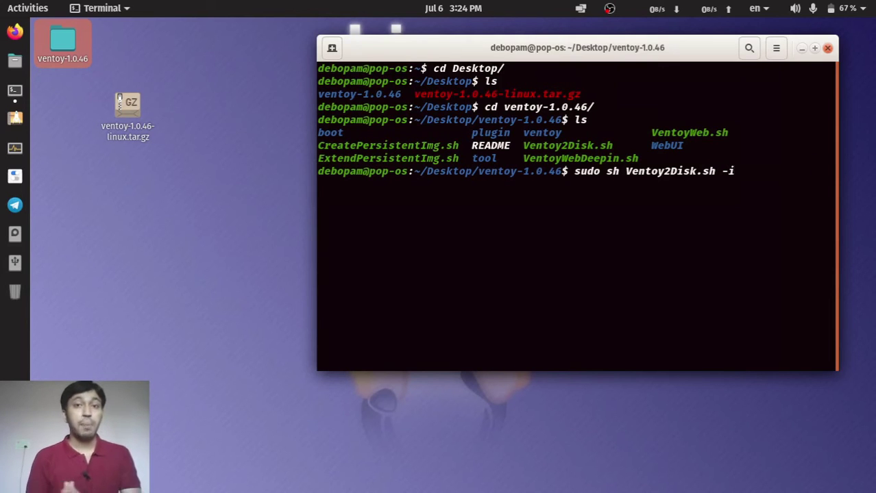
text( /de)
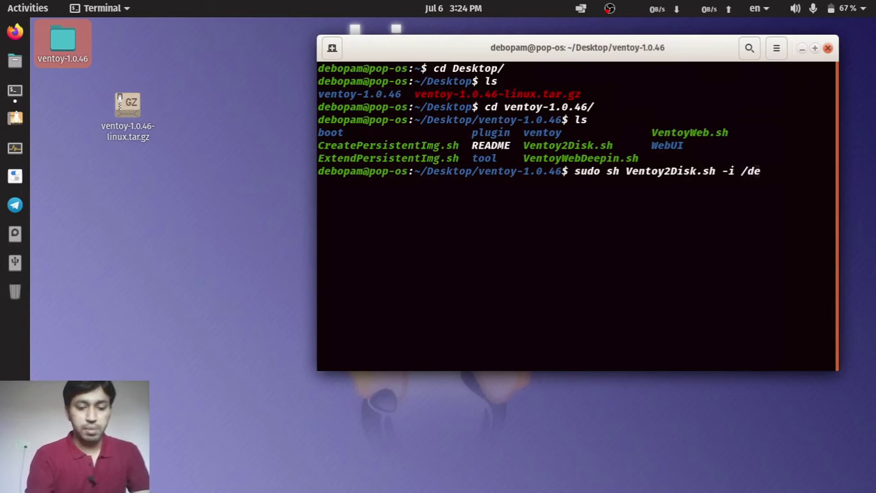
text(v/sdb)
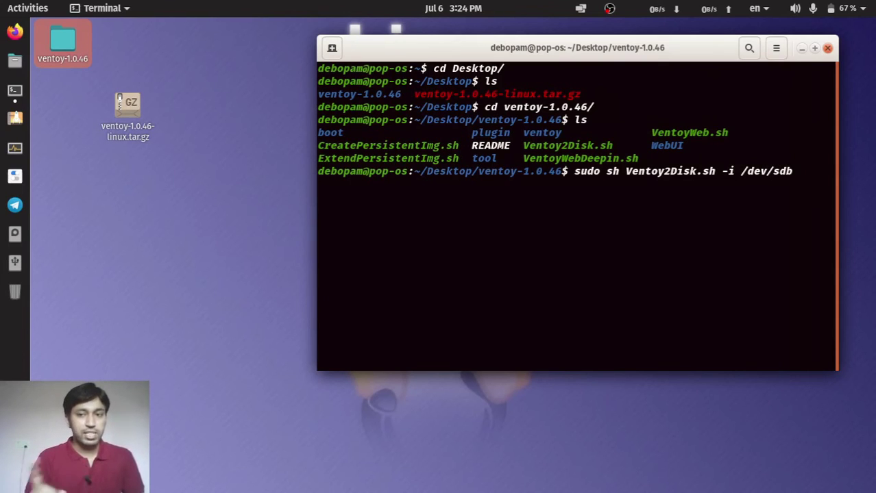
text(1)
key(BackSpace)
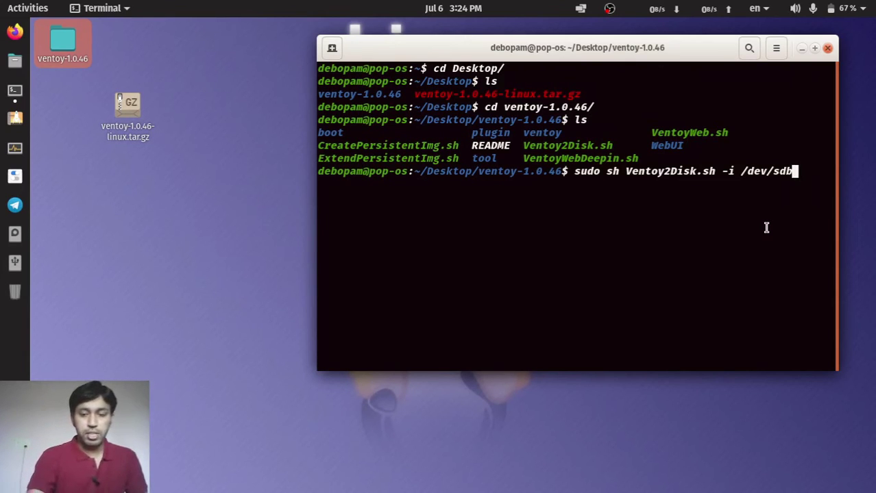
key(Return)
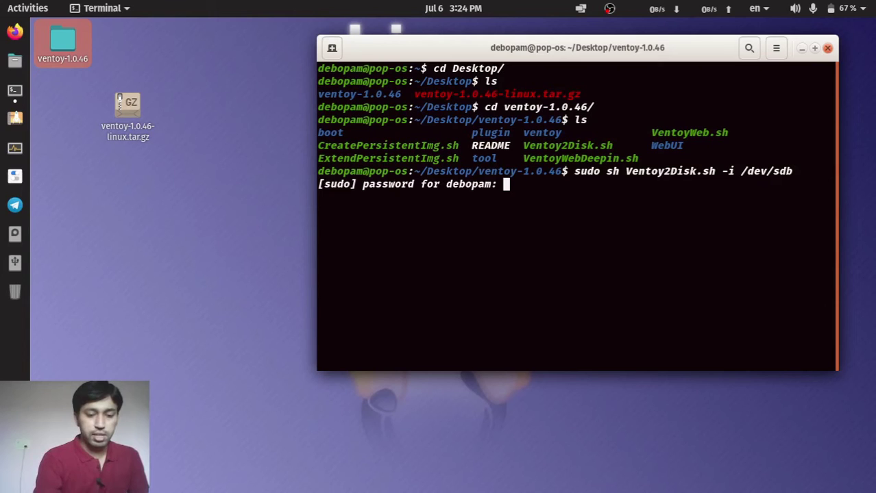
key(Return)
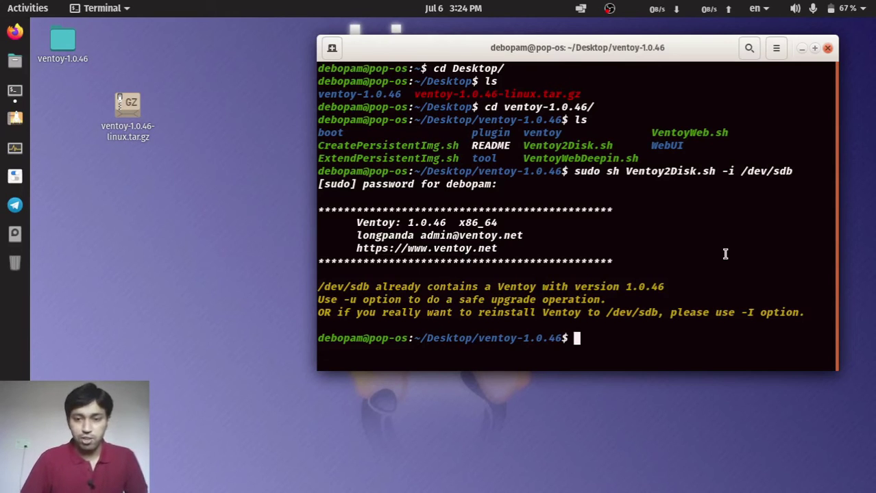
- Update Ventoy by rerunning the Ventoy2Disk.sh command with -u on /dev/sdb, answer y to continue and close the terminal
key(Up)
key(Left)
key(Left)
key(Left)
key(Left)
key(Left)
key(Left)
key(Left)
key(Left)
key(Left)
key(BackSpace)
text(u)
key(Return)
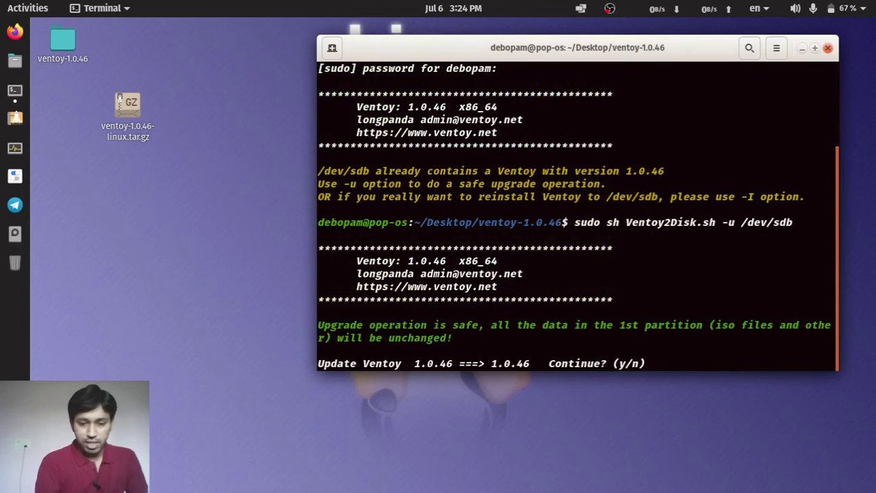
text(y)
key(Return)
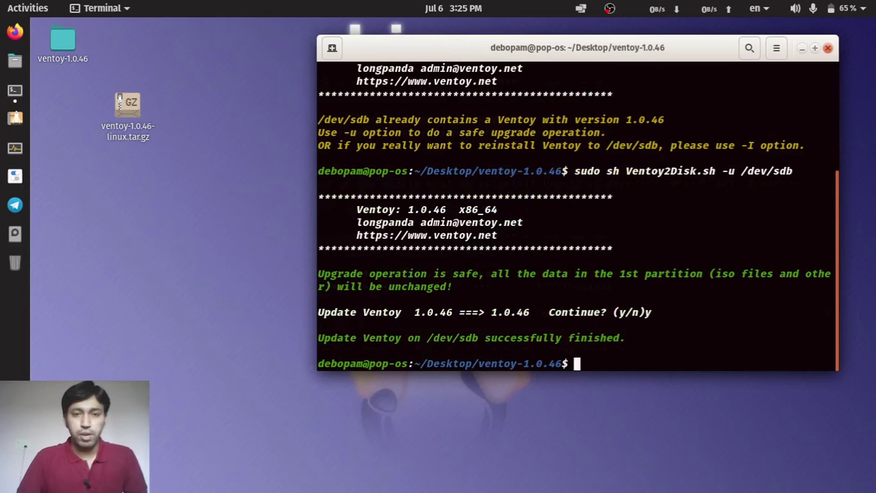
click(828, 50)
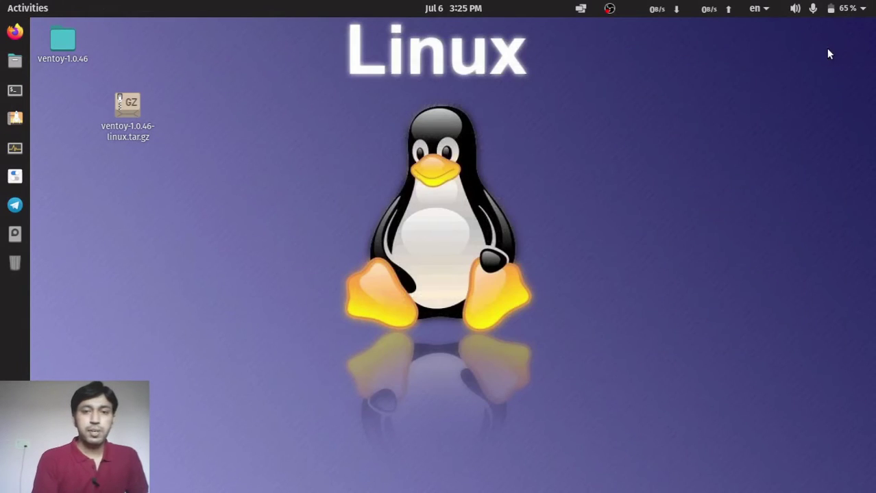
- Open the file manager and view the ISOs folder on the 262 GB Volume
click(15, 63)
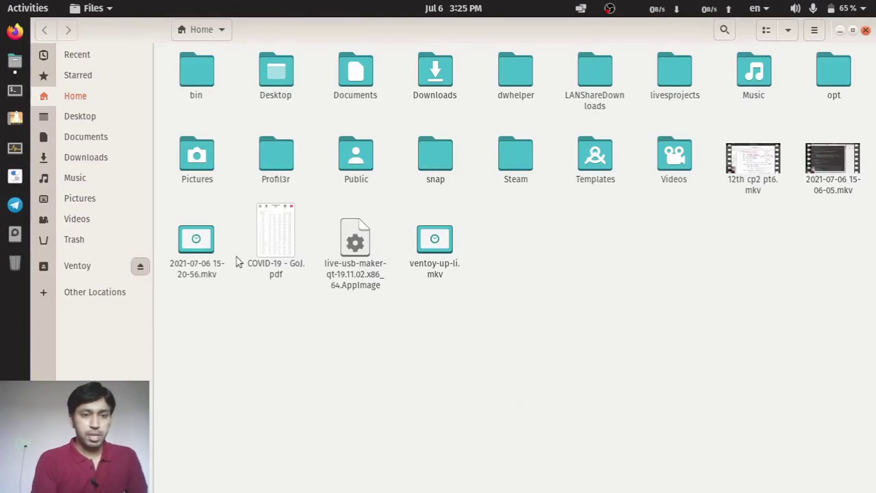
click(94, 266)
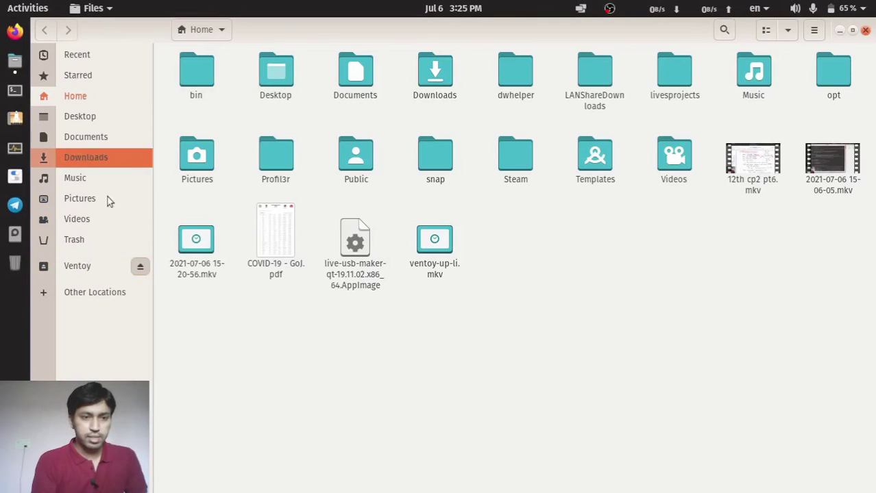
click(106, 292)
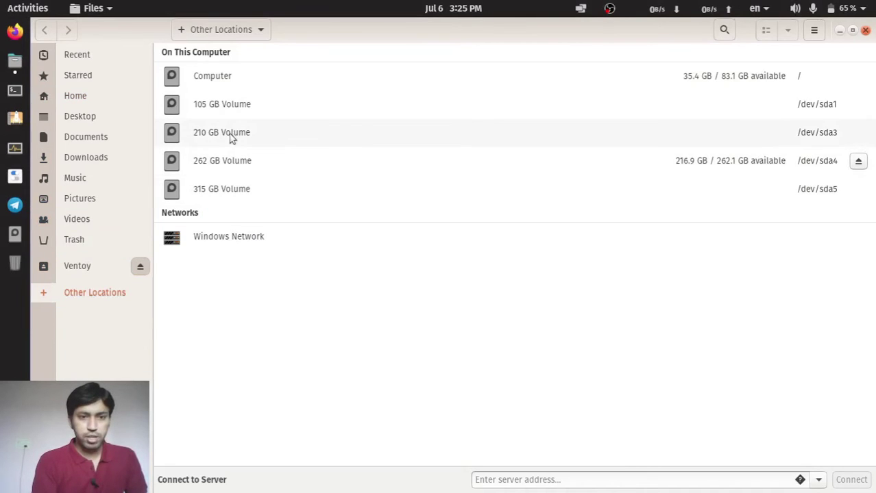
click(230, 159)
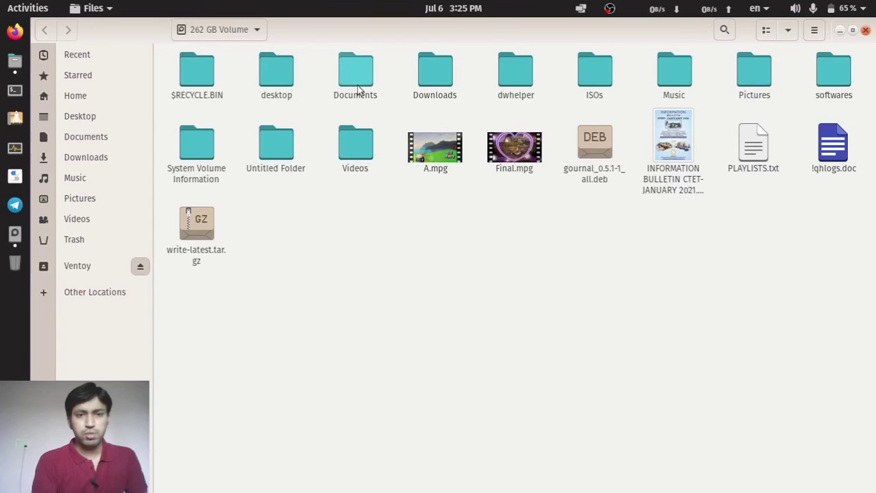
double_click(584, 84)
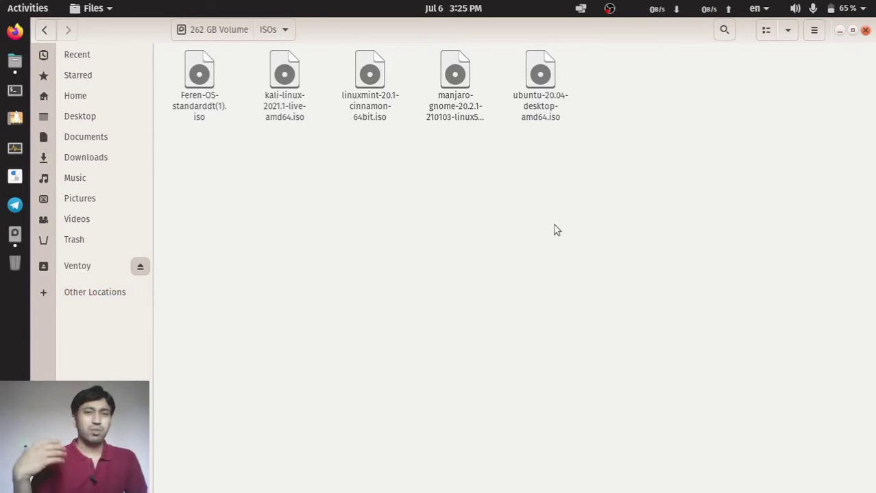
- Highlight and deselect ubuntu-20.04-desktop-amd64.iso, view the contents of the Ventoy drive and close the file manager
click(548, 118)
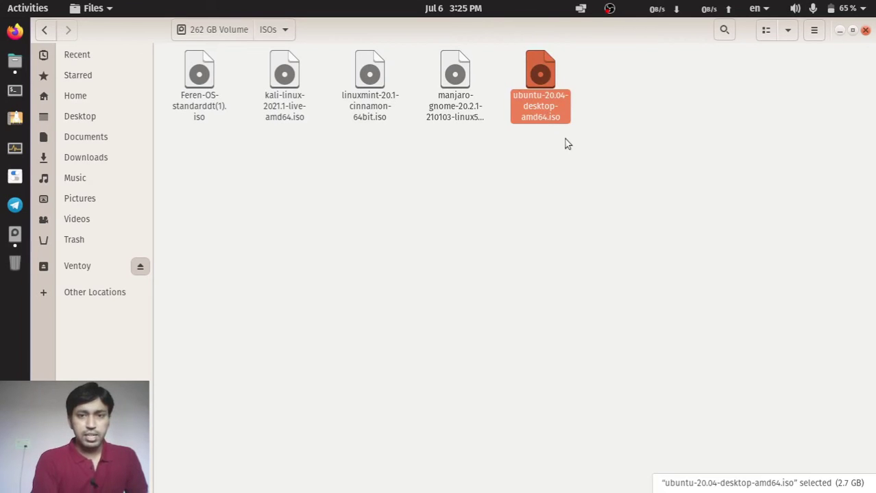
click(564, 140)
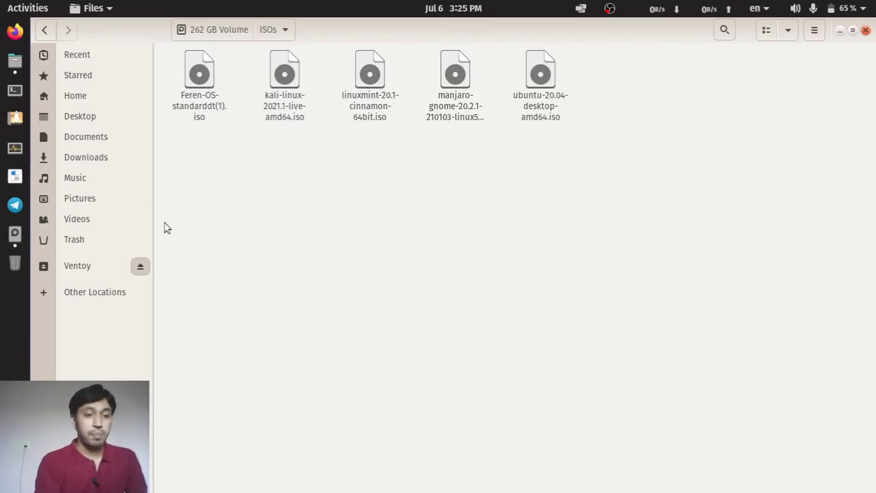
click(81, 272)
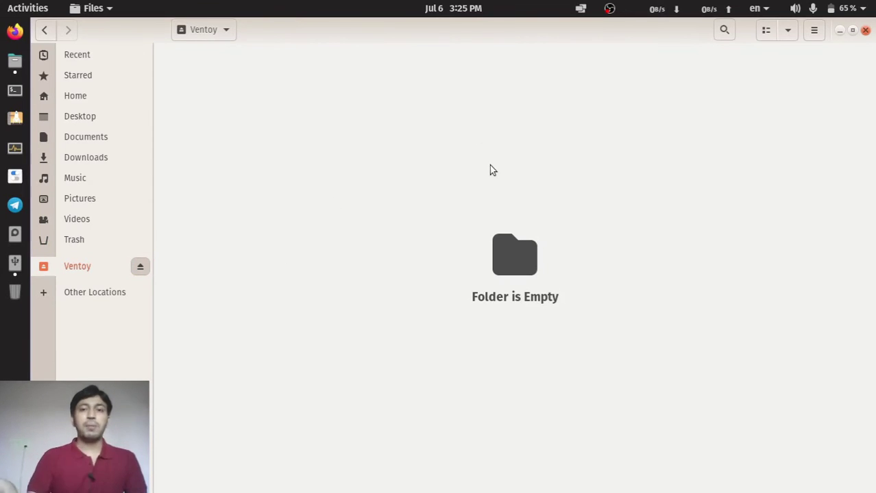
click(865, 31)
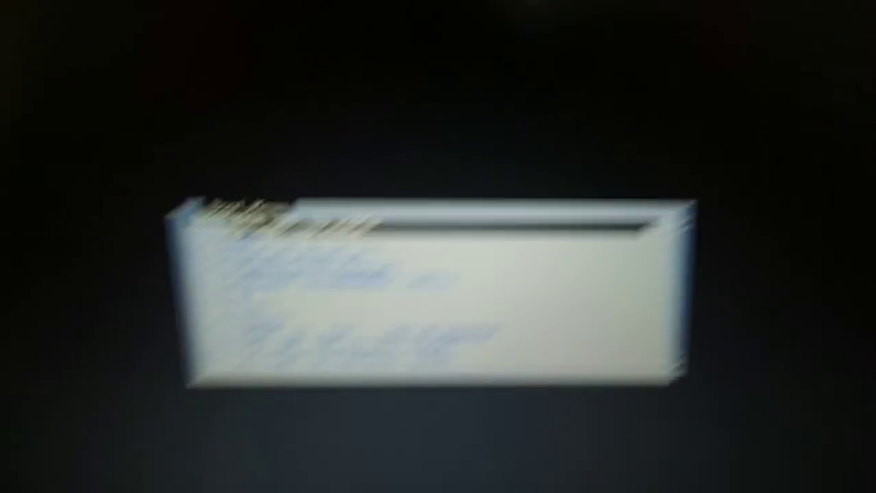
key(Return)
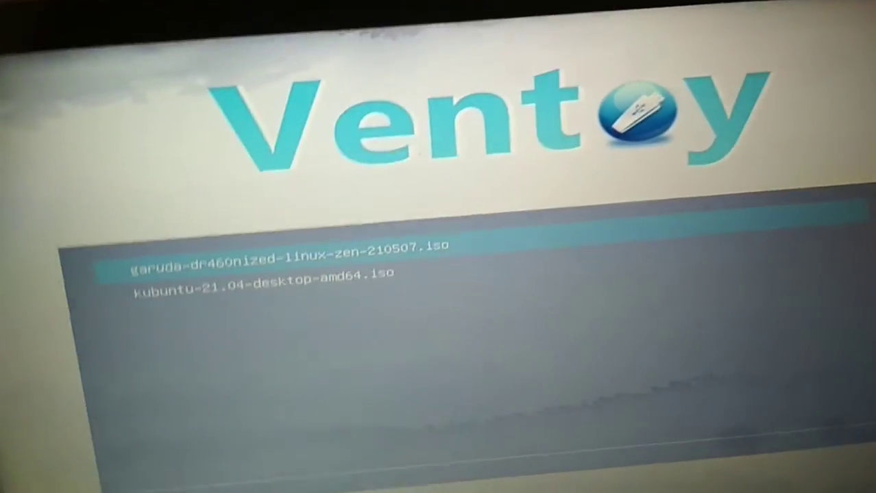
key(Down)
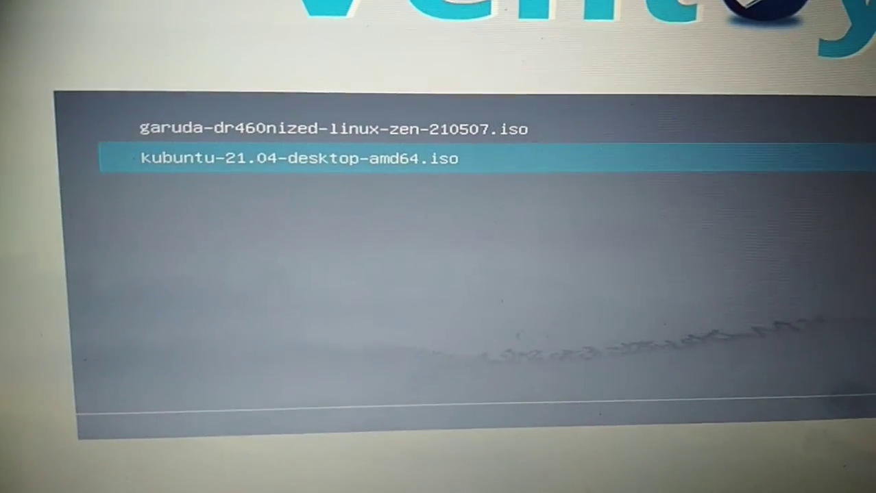
key(Up)
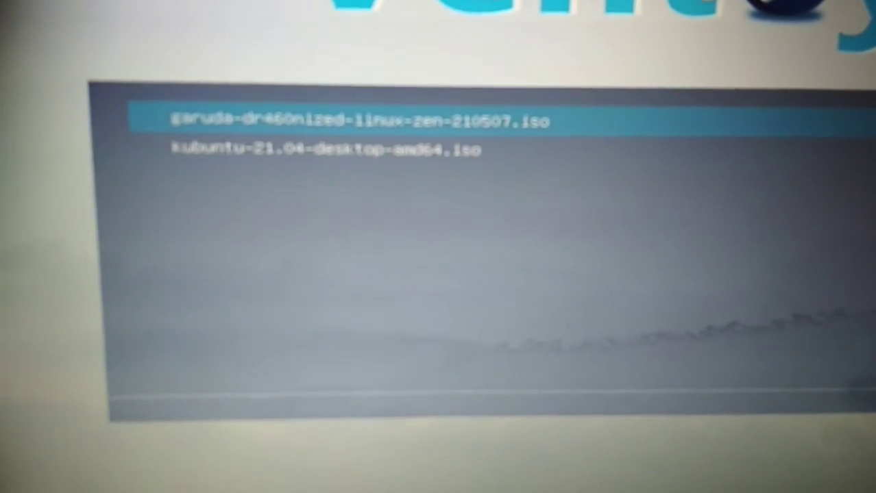
key(Down)
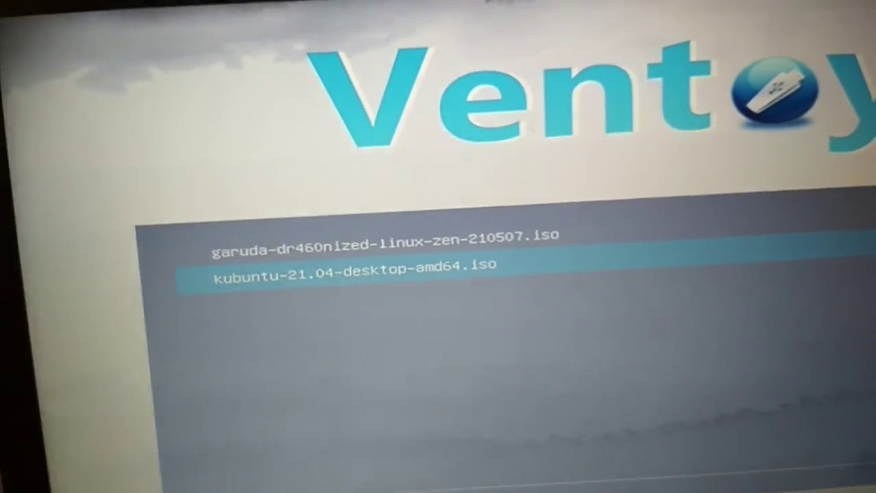
key(Return)
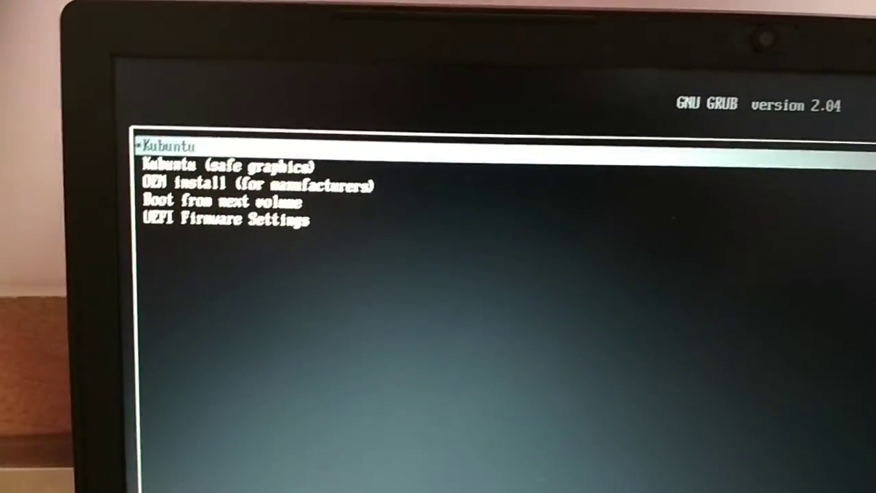
key(Return)
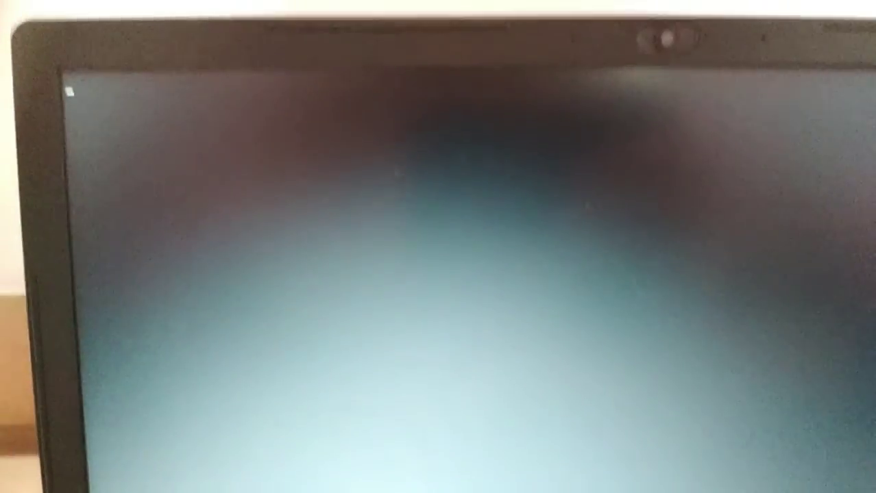